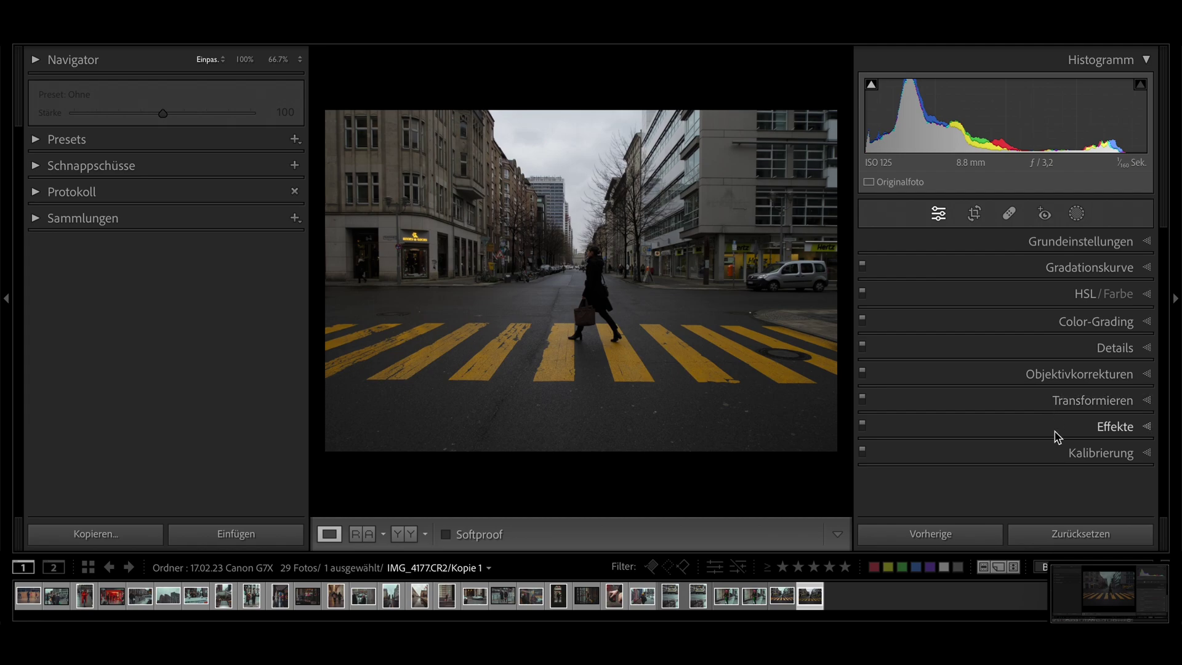
Straighten the street photo with the automatic angle correction and leave the crop tool
left_click(974, 214)
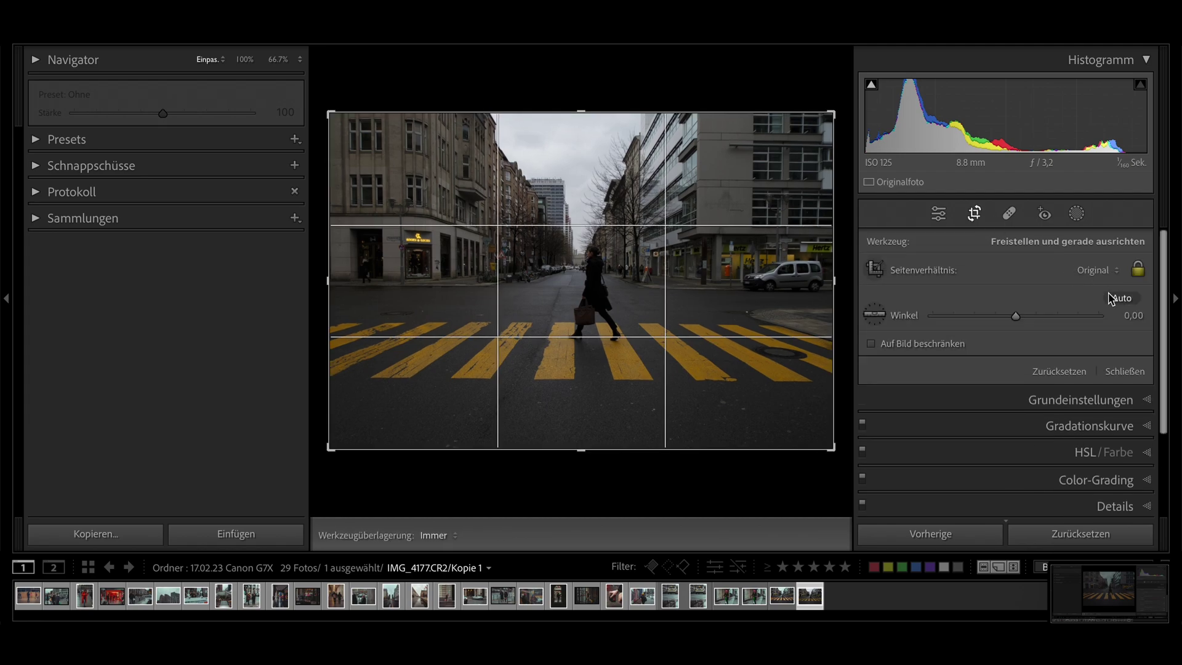
left_click(1122, 298)
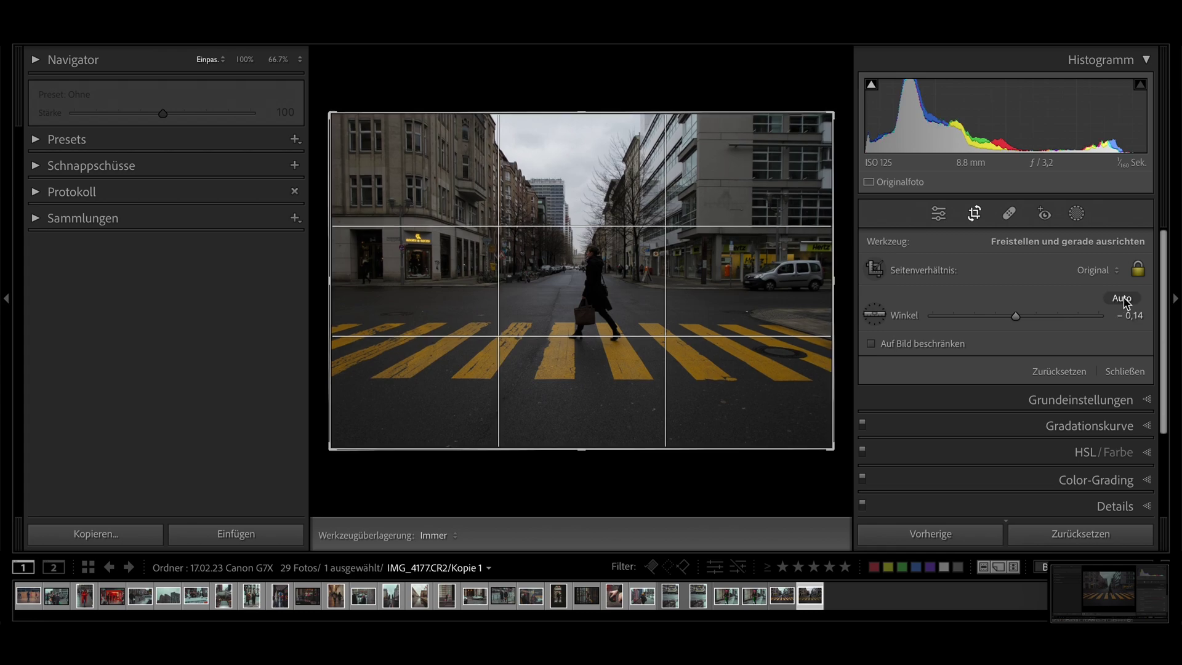
left_click(939, 214)
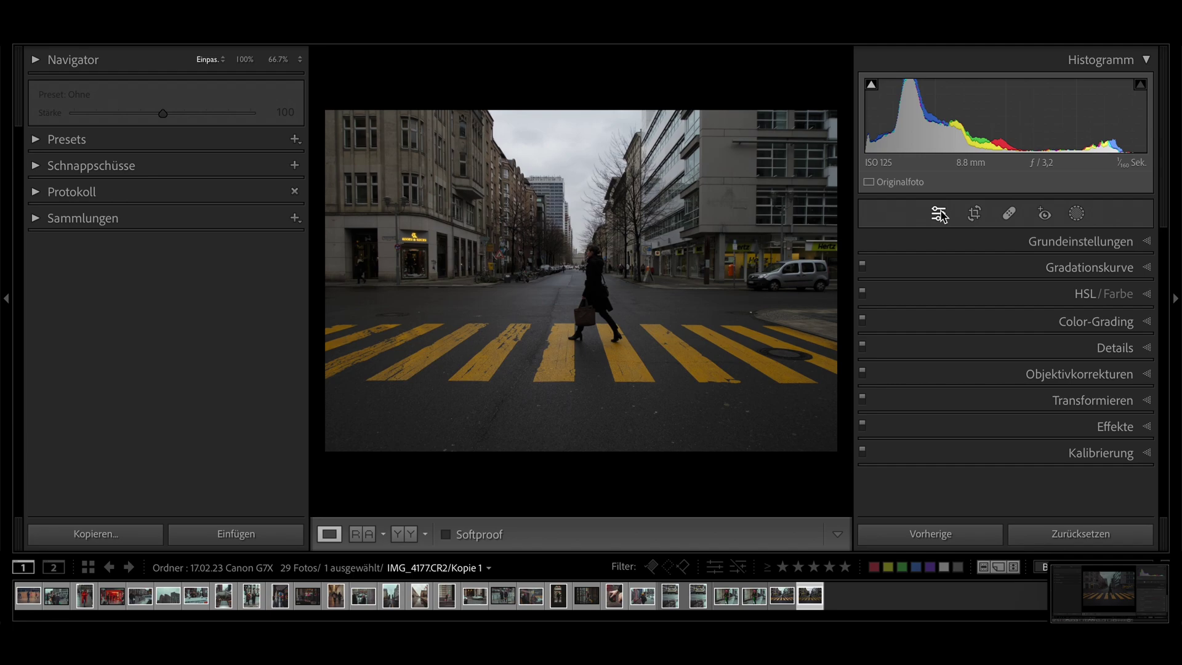
Change the photo's profile to Adobe Standard in the basic settings
left_click(987, 242)
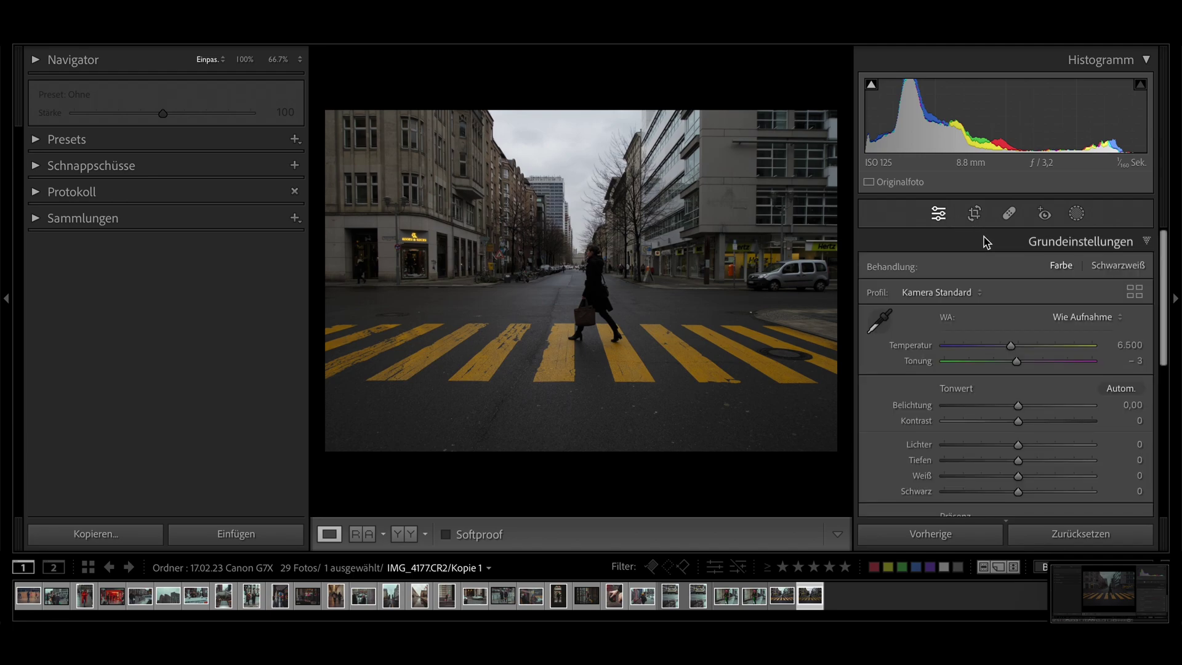
left_click(979, 294)
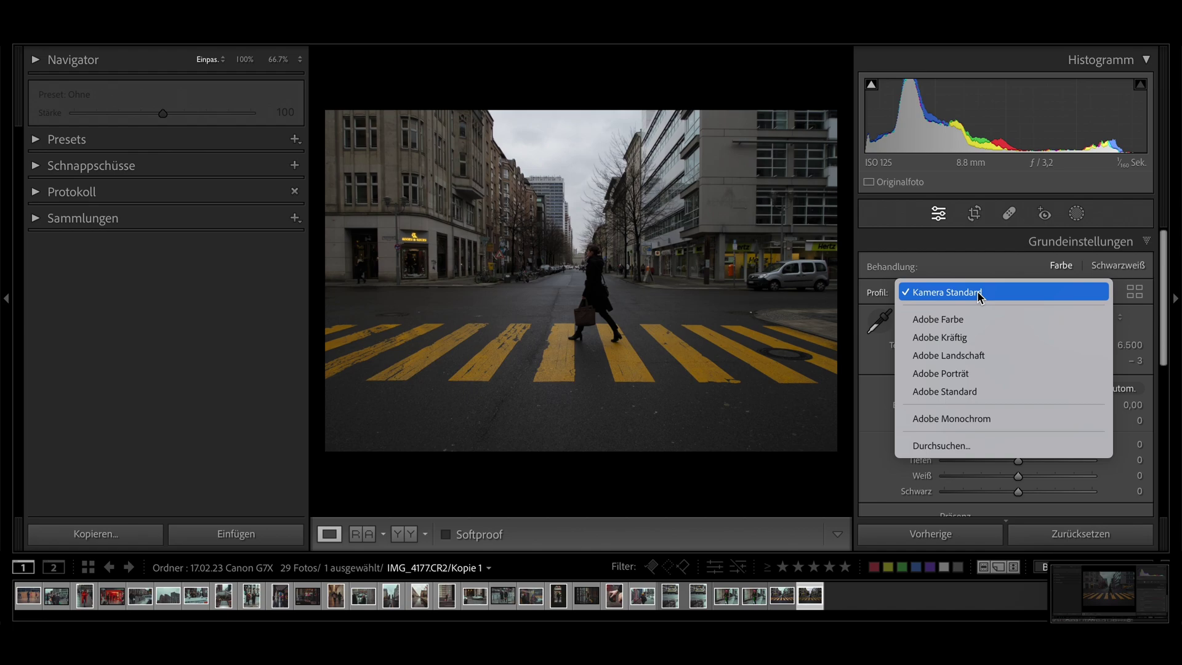
left_click(974, 394)
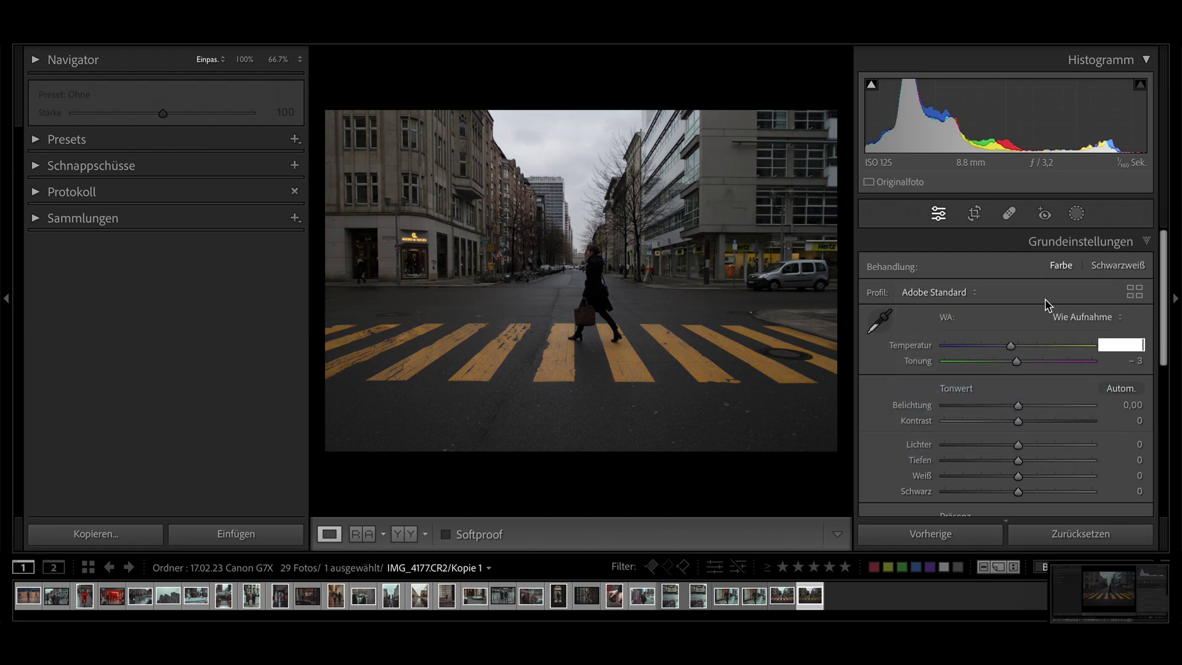
Set the white balance to a Temperatur of 5.725 and a Tonung of 0
type("5.7")
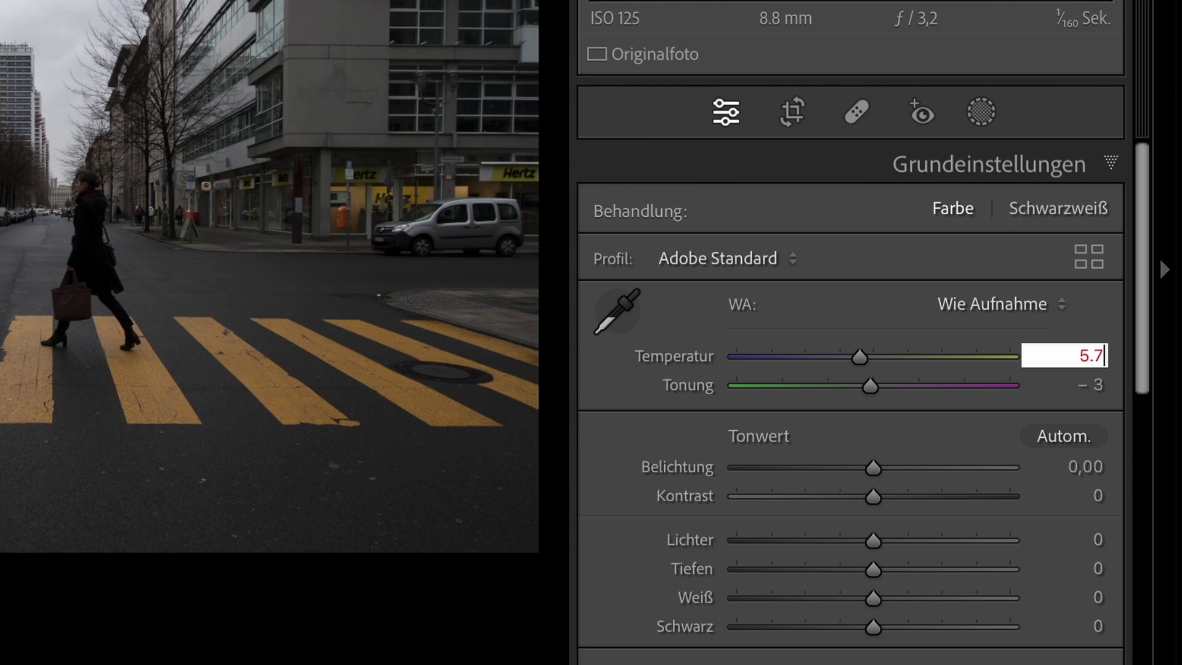
type("25")
key("Return")
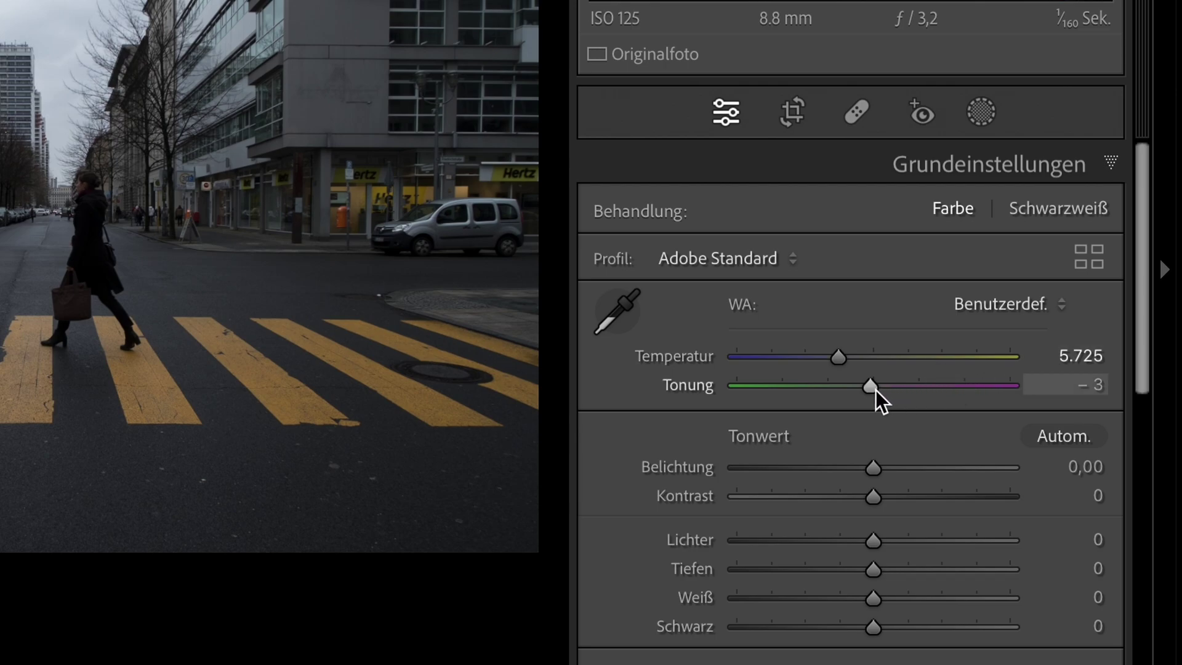
left_click_drag(874, 389, 878, 387)
Raise the exposure (Belichtung) to +0,55 and the contrast (Kontrast) to +7
scroll(913, 403, "down", 5)
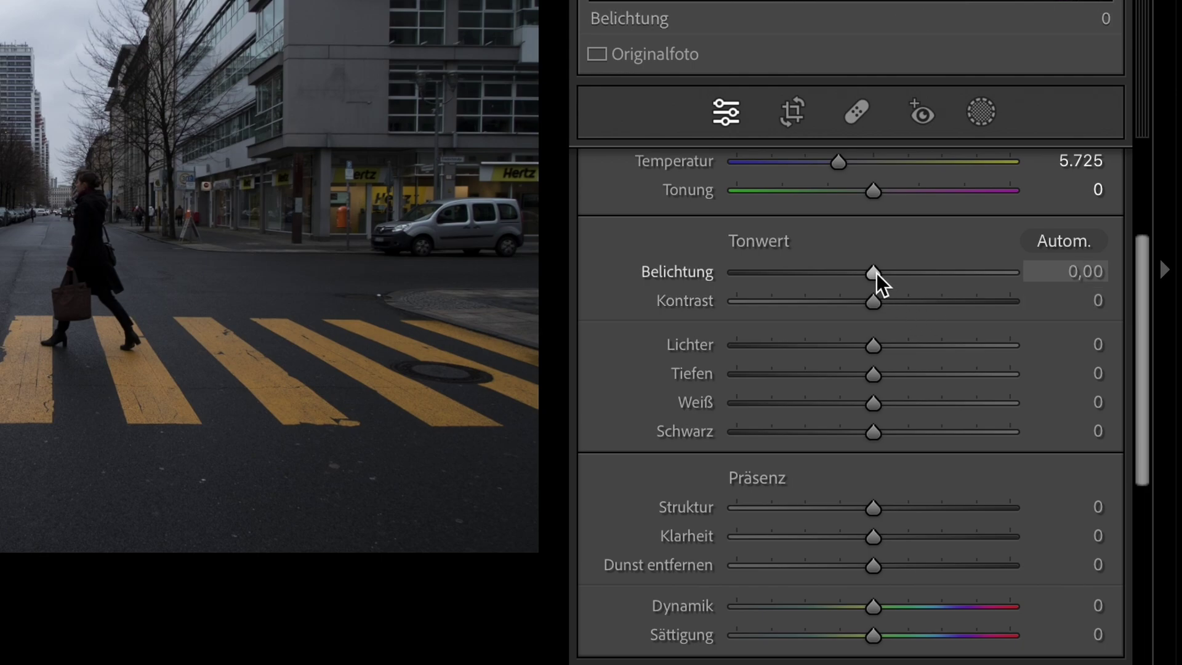
left_click_drag(876, 272, 891, 272)
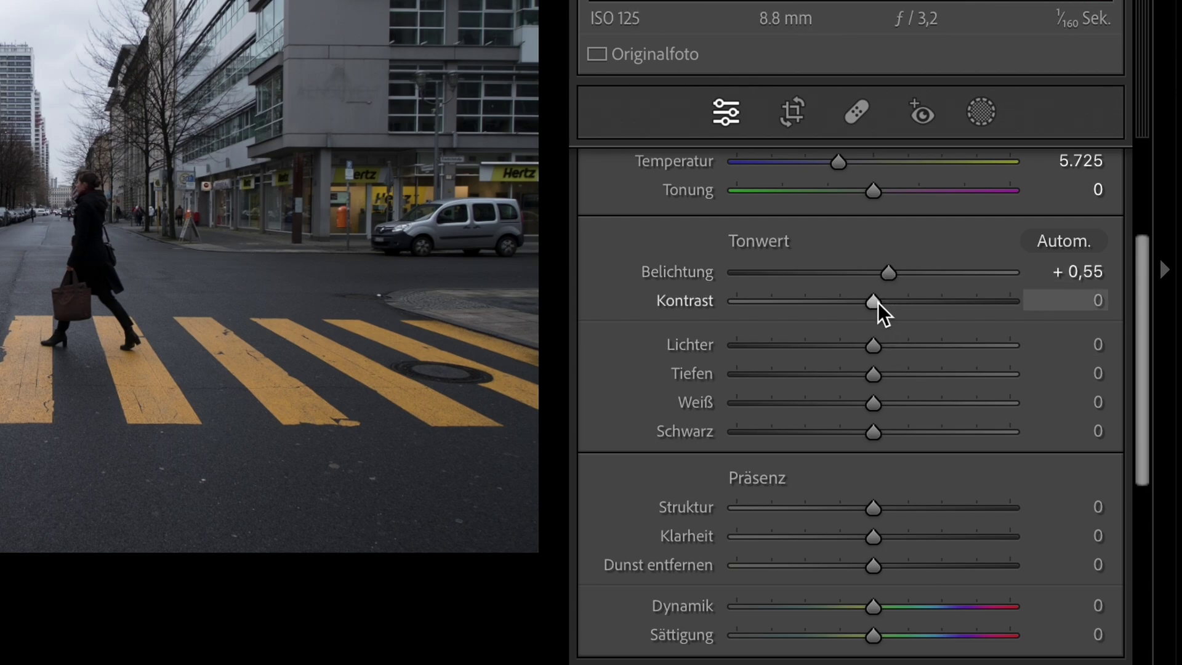
left_click_drag(878, 302, 887, 301)
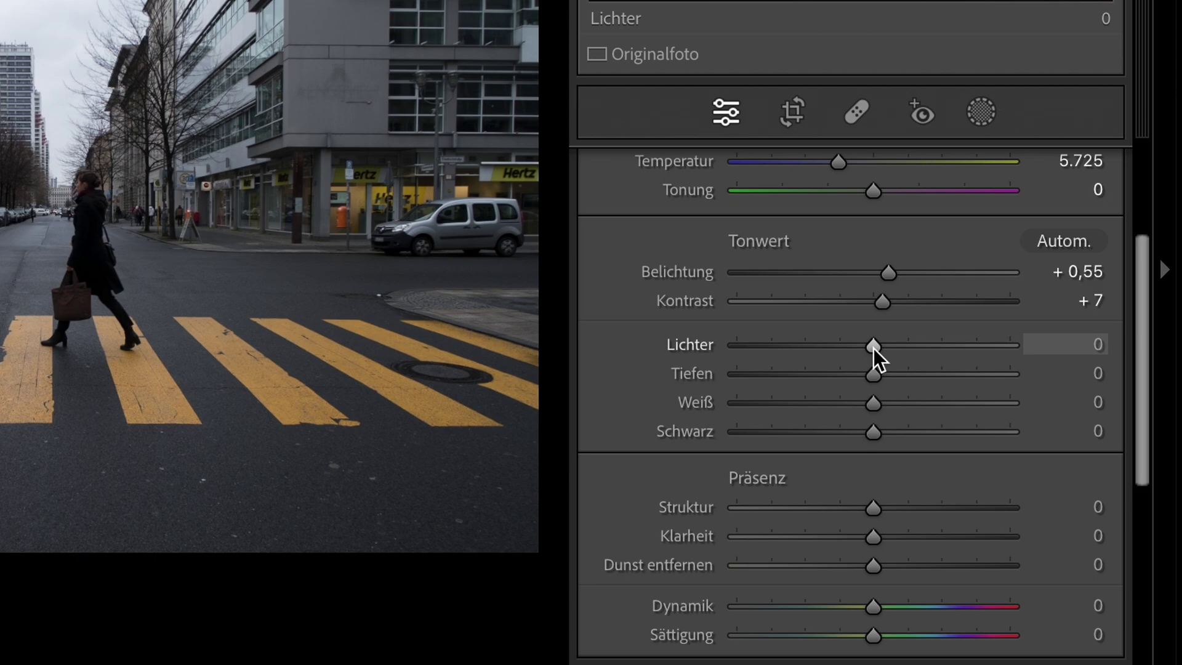
Set the tonal values to Lichter −70, Tiefen +90, Weiß +10 and Schwarz −20
left_click_drag(873, 348, 777, 346)
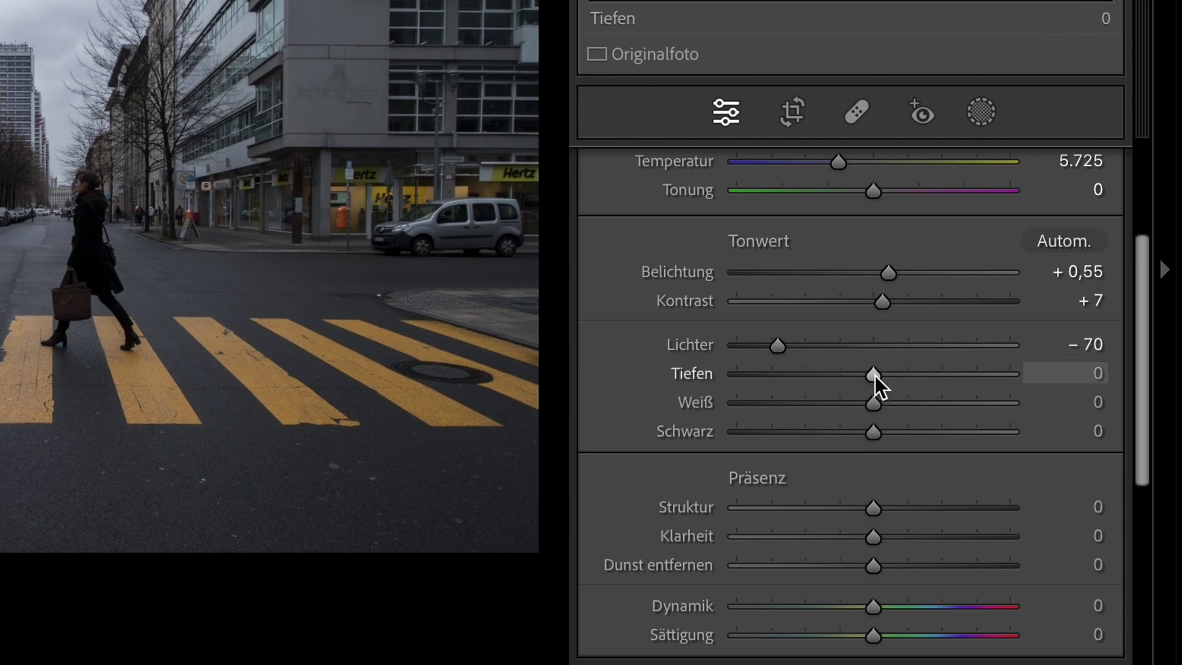
left_click_drag(874, 374, 998, 375)
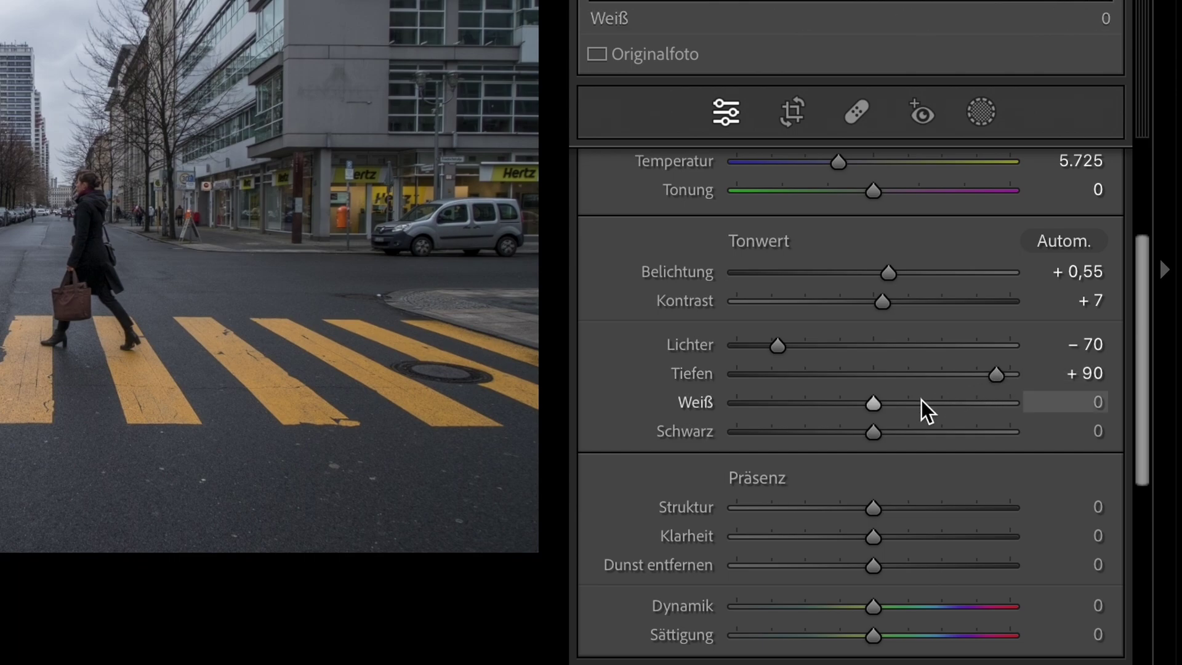
left_click_drag(877, 405, 891, 403)
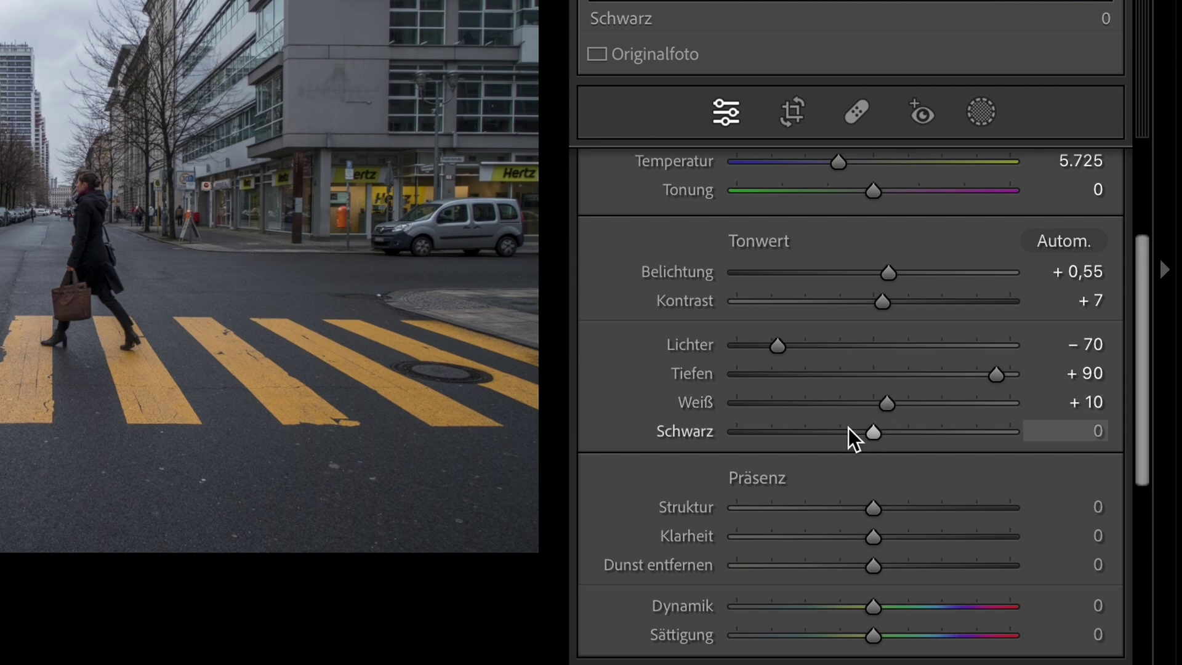
left_click_drag(872, 434, 845, 433)
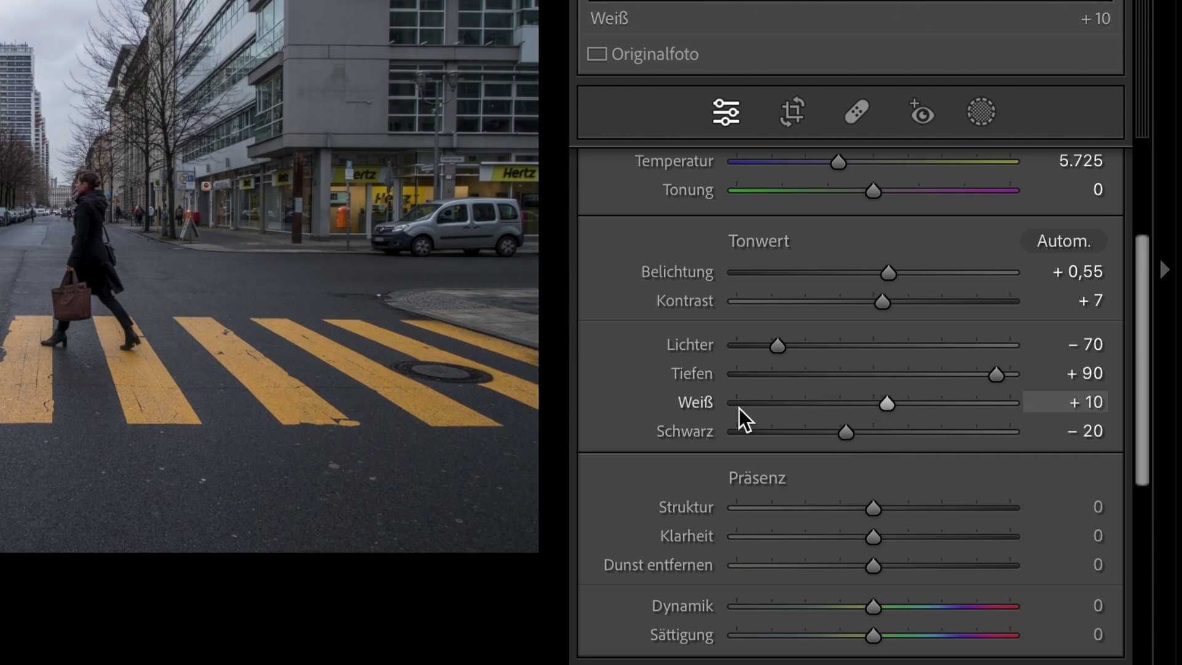
Set the presence values to Klarheit +15, Dunst entfernen +7, Dynamik +20 and Sättigung +8
scroll(636, 401, "down", 3)
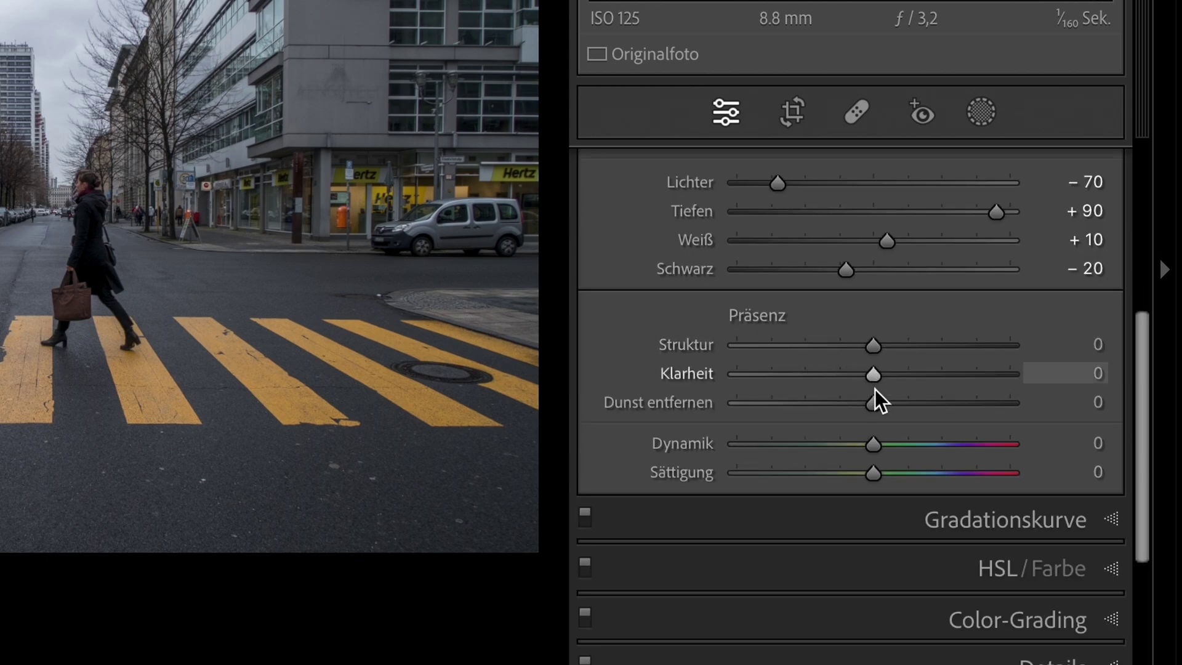
left_click_drag(870, 383, 895, 385)
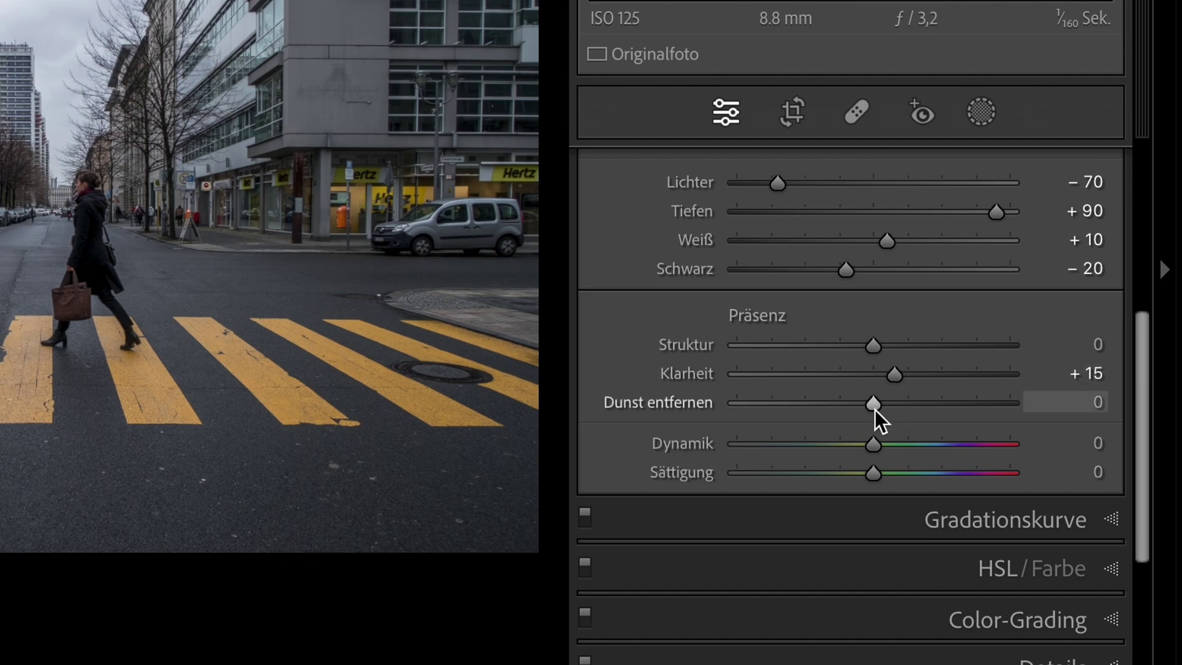
left_click_drag(874, 409, 883, 406)
left_click_drag(877, 444, 885, 471)
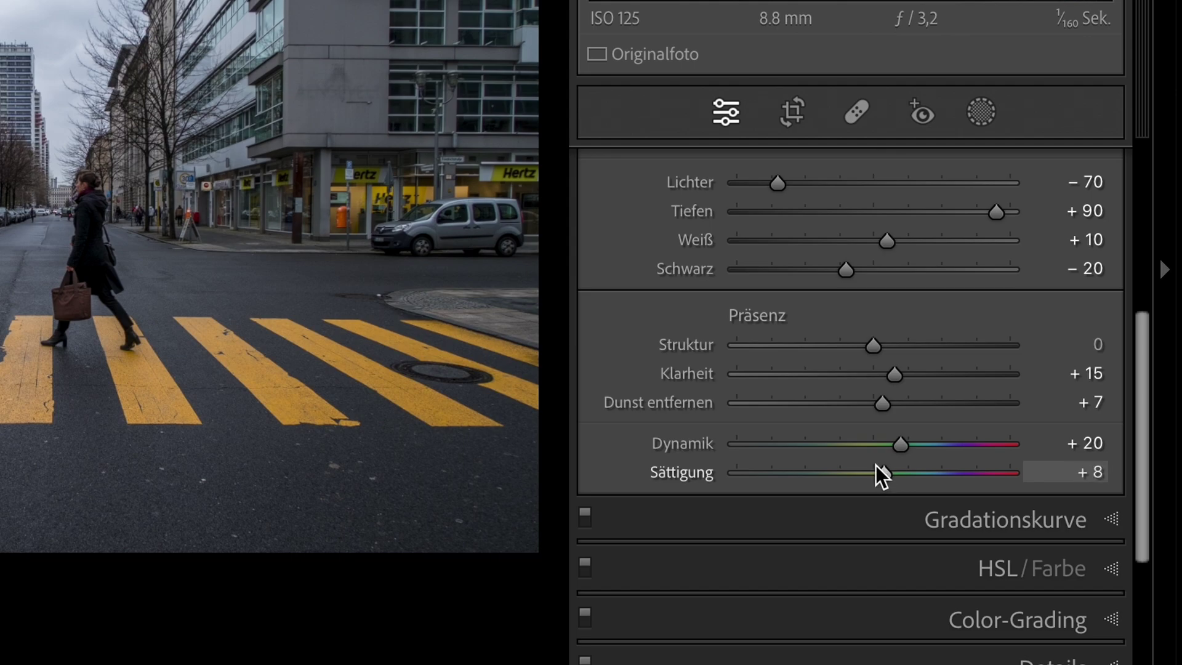
Add four points to the RGB point curve (Gradationskurve) at about 192/186, 129/122, 56/49 and 32/27
scroll(820, 441, "down", 3)
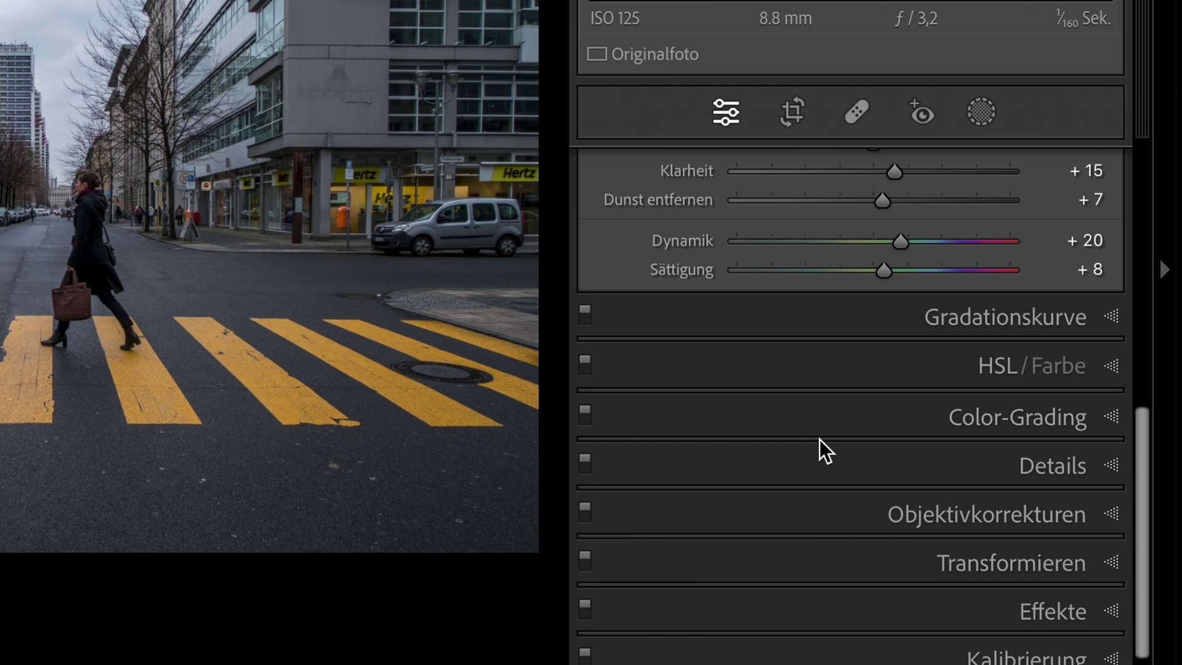
left_click(842, 323)
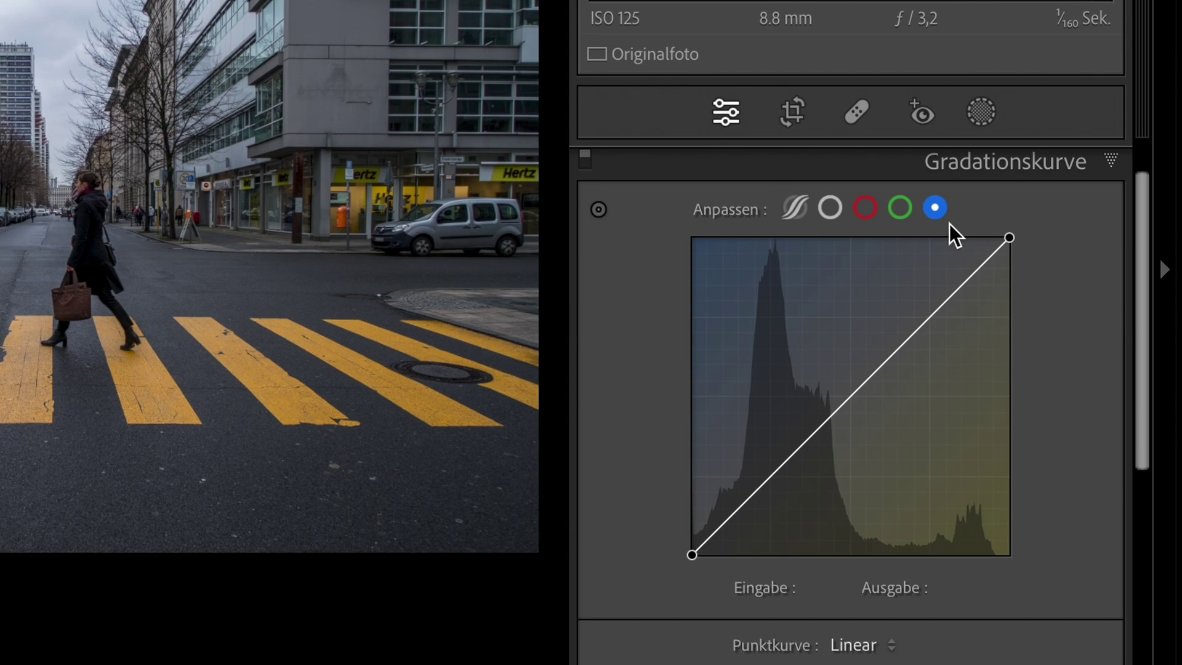
left_click(836, 208)
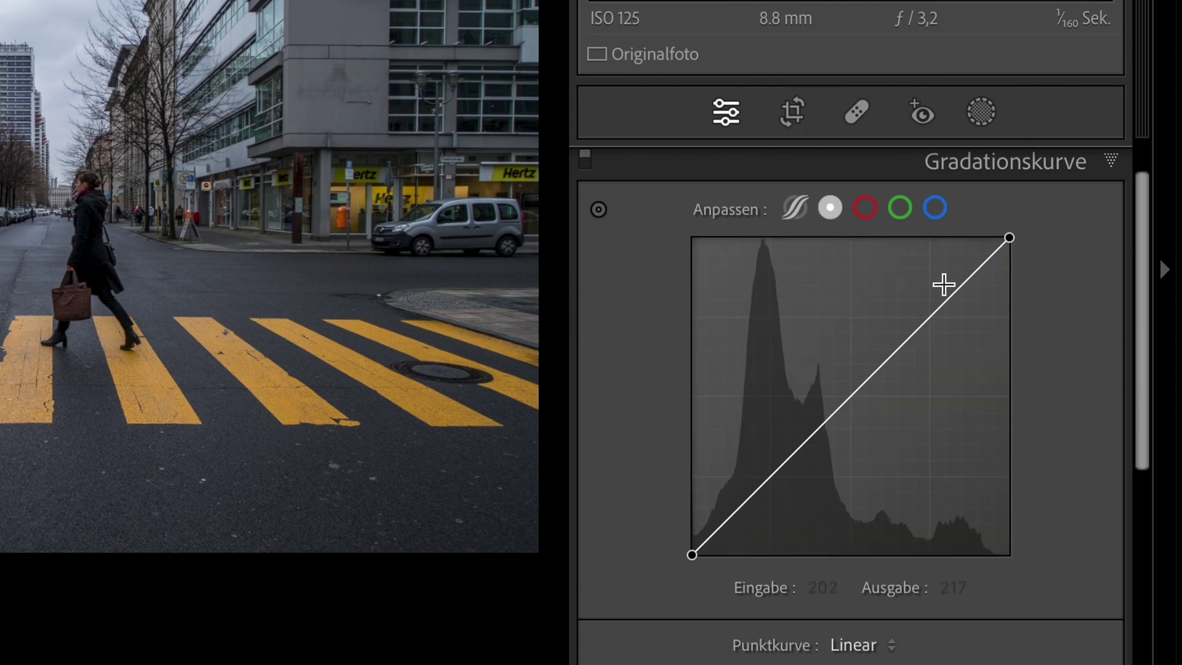
left_click(931, 322)
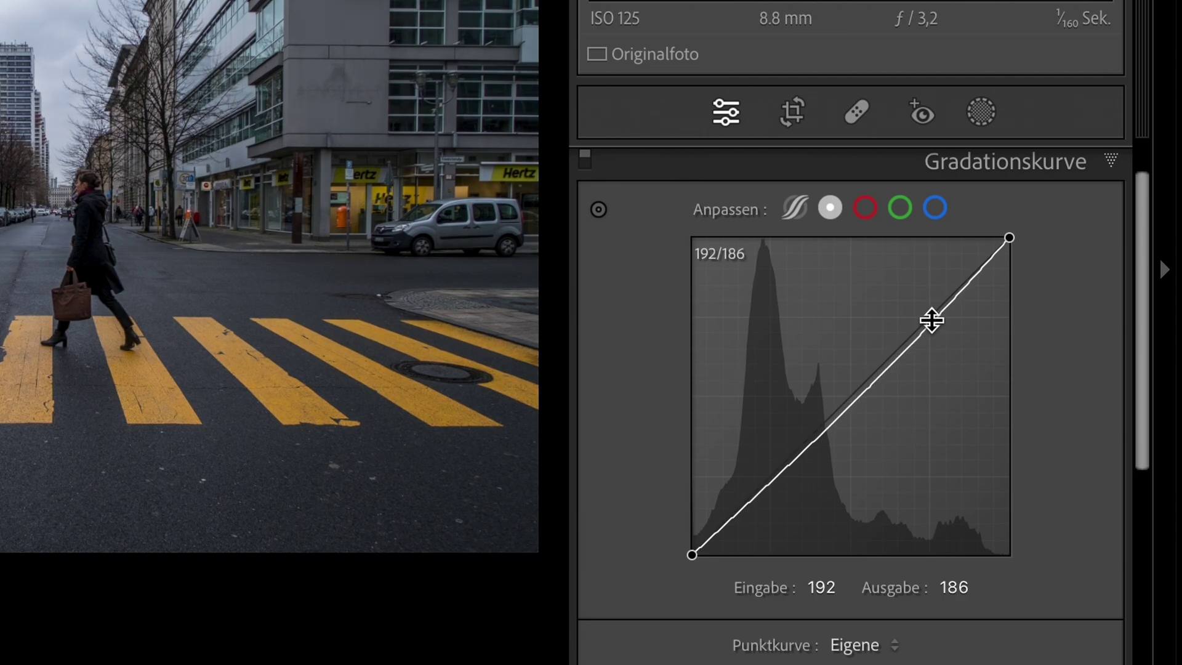
left_click(852, 403)
left_click(762, 491)
left_click(731, 521)
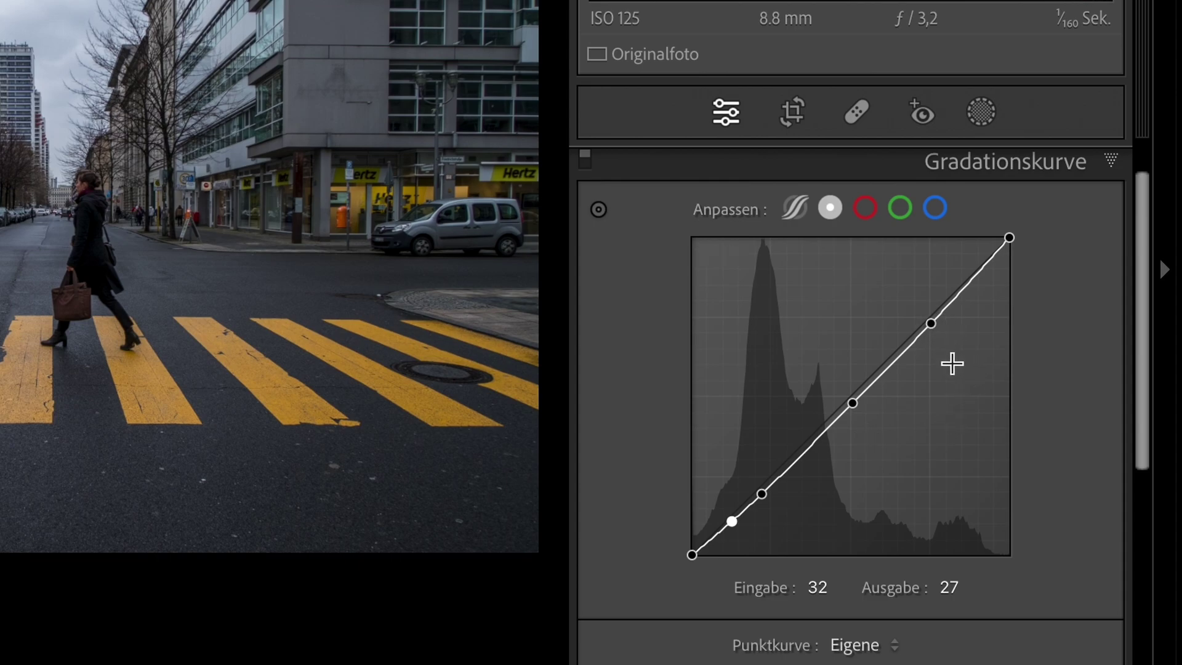
Set the highlight point of the RGB curve to Eingabe 186 and Ausgabe 191
left_click(932, 324)
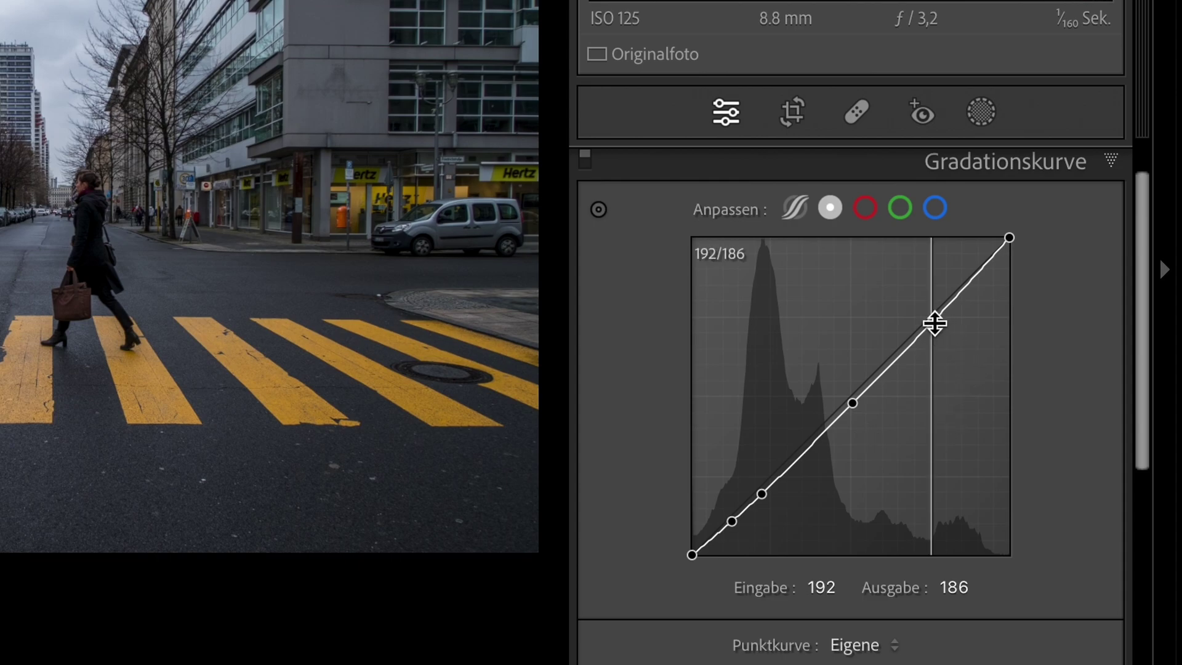
left_click(824, 587)
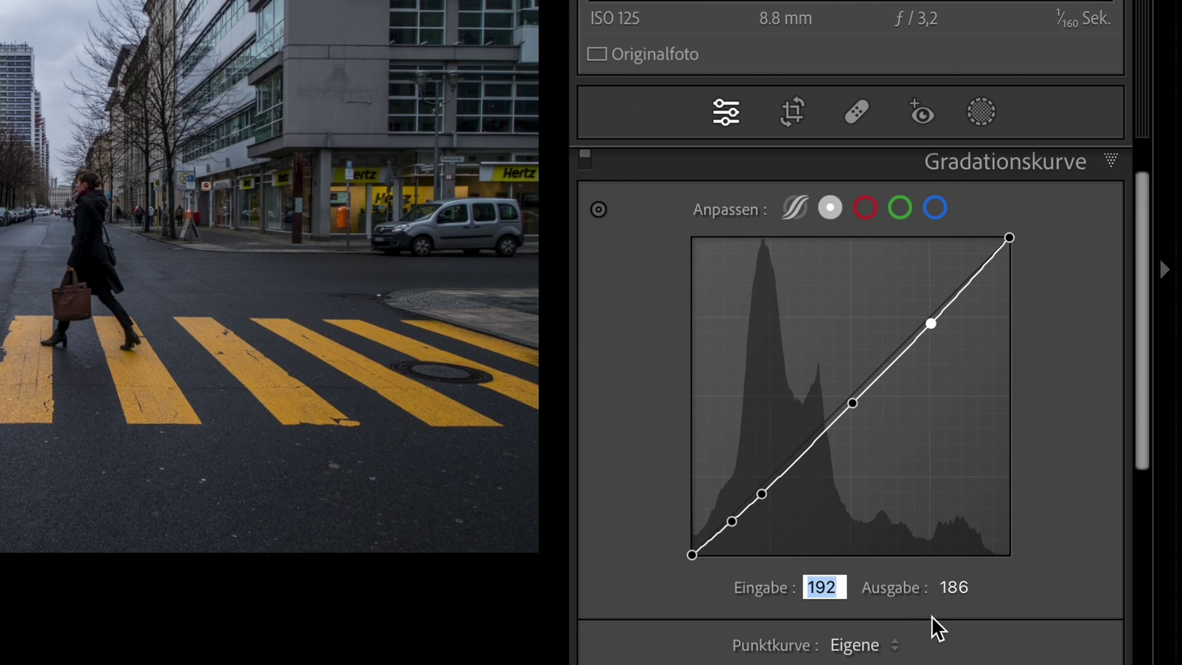
type("186")
left_click(966, 589)
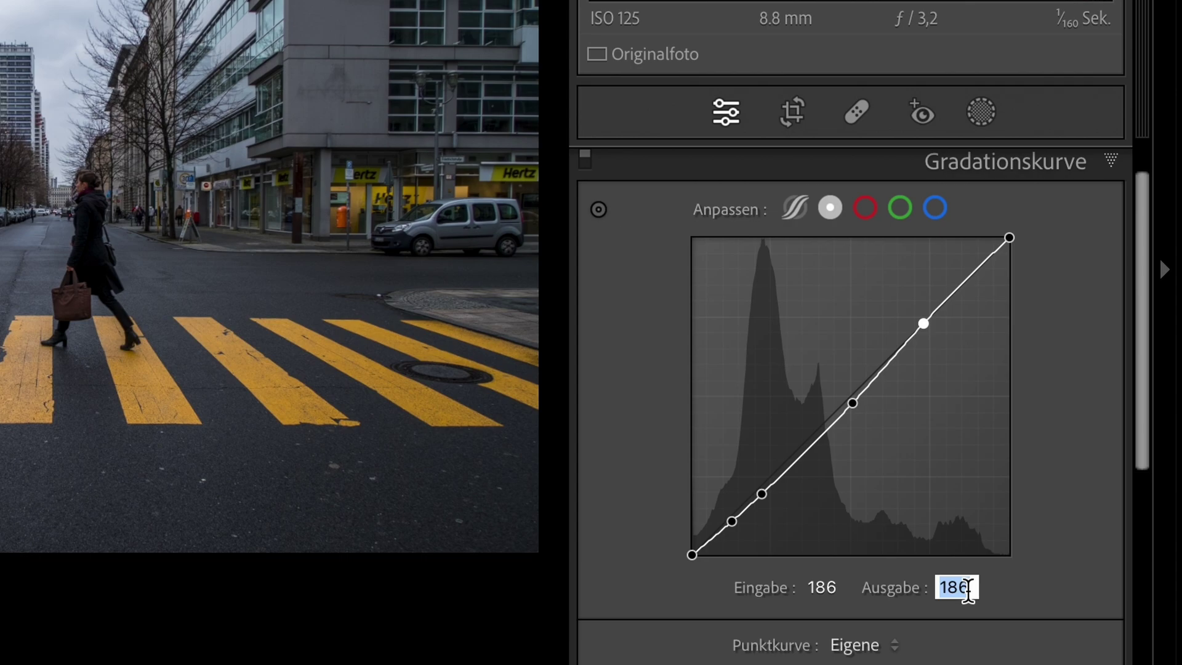
type("191")
key("Return")
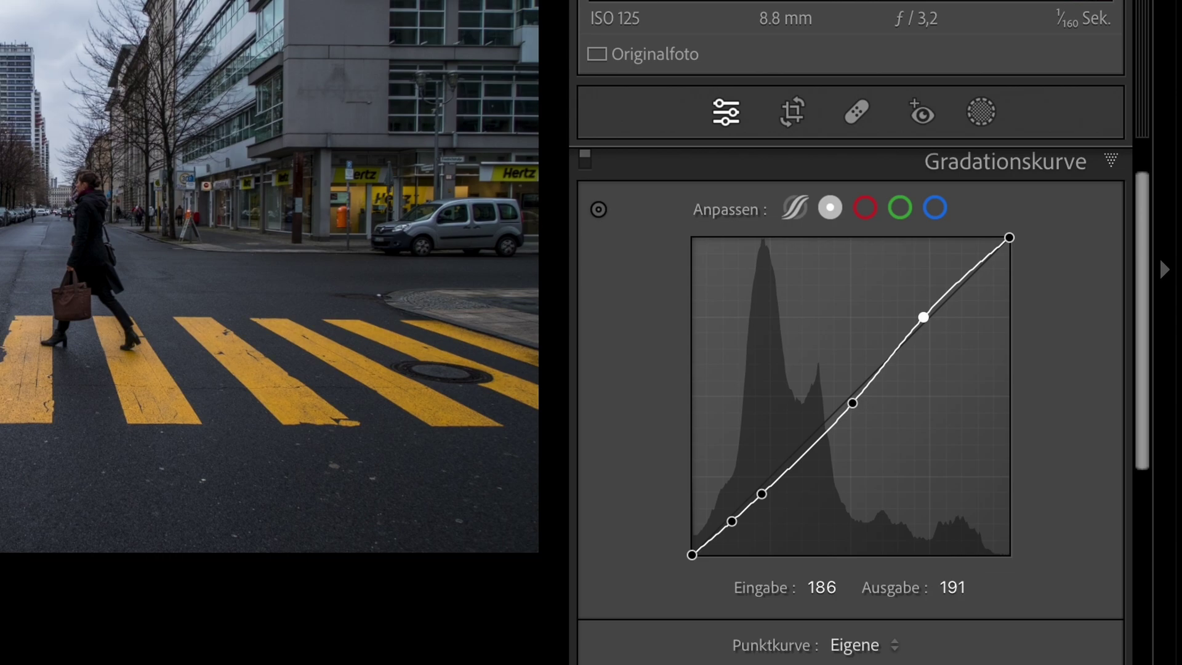
Set the midtone point of the RGB curve to Eingabe 130 and Ausgabe 124
left_click(855, 404)
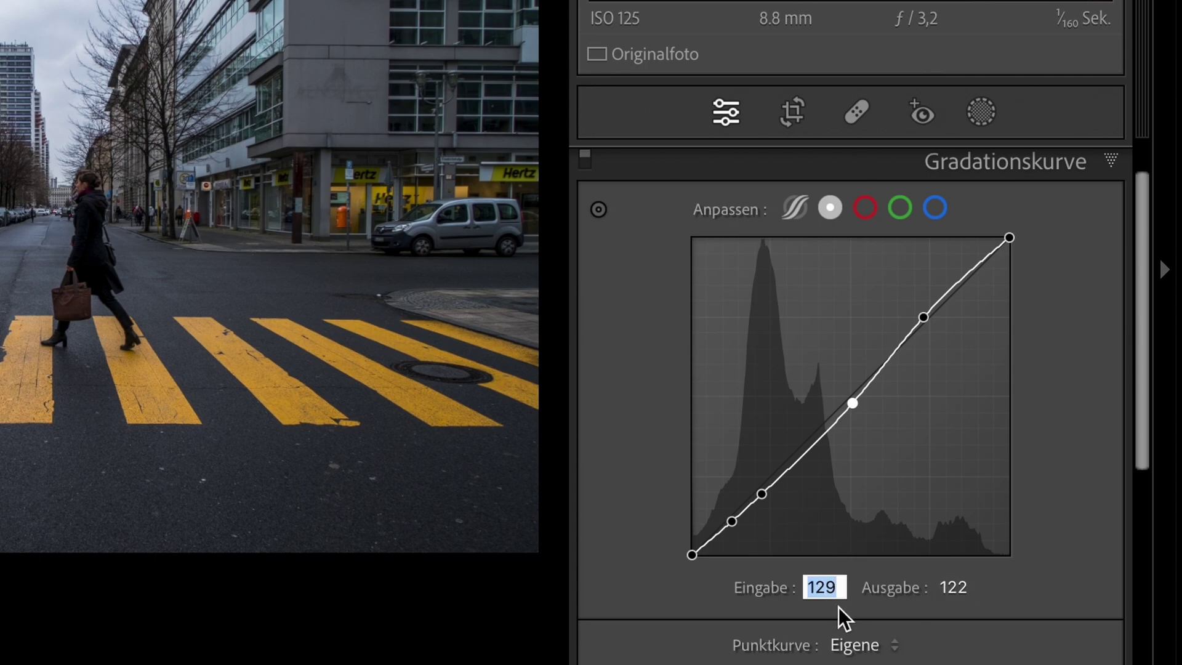
type("130")
left_click(964, 587)
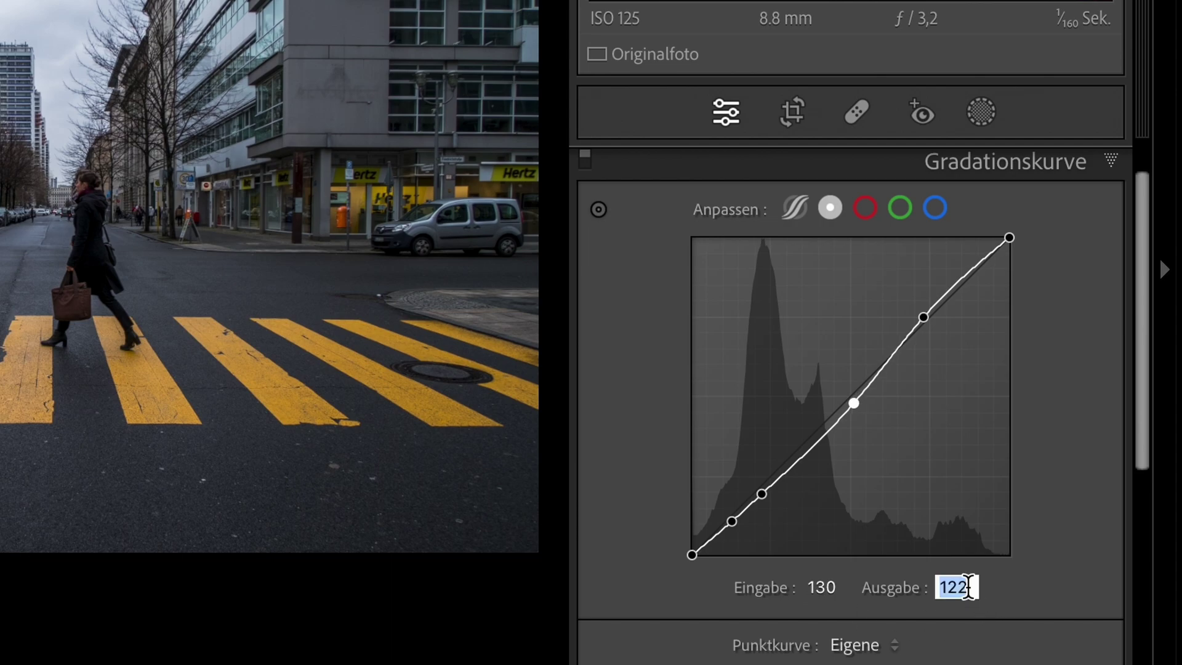
type("124")
key("Return")
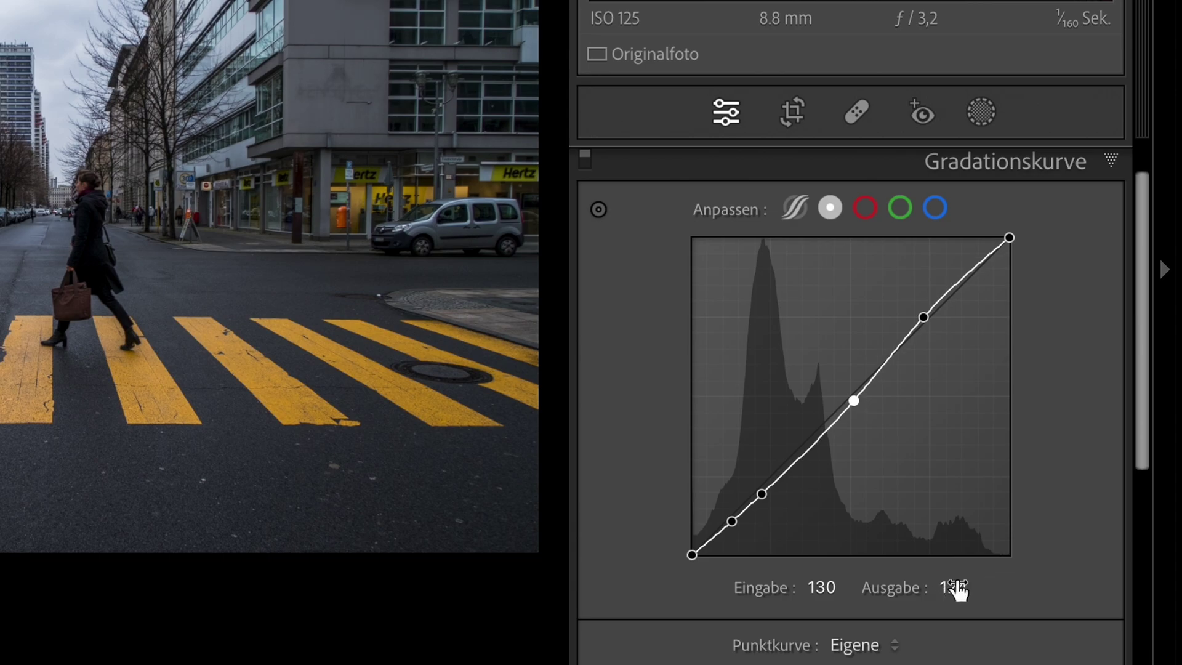
Set the shadow point, second lowest of the added RGB curve points, to Eingabe 65 and Ausgabe 53
left_click(762, 493)
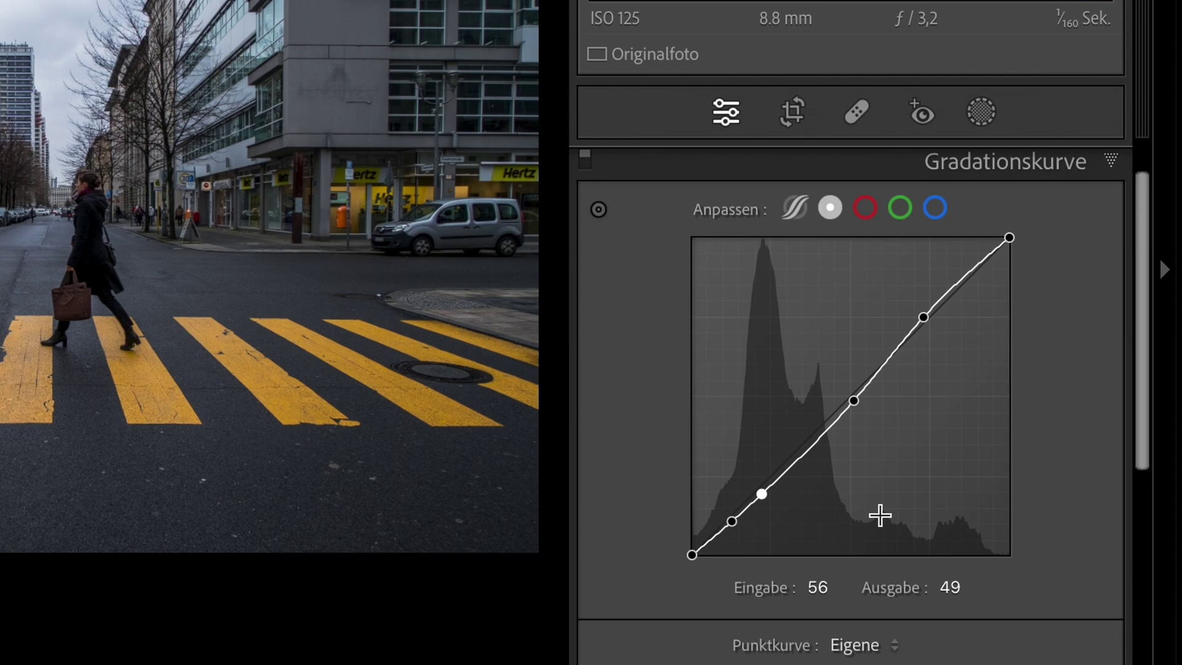
left_click(817, 587)
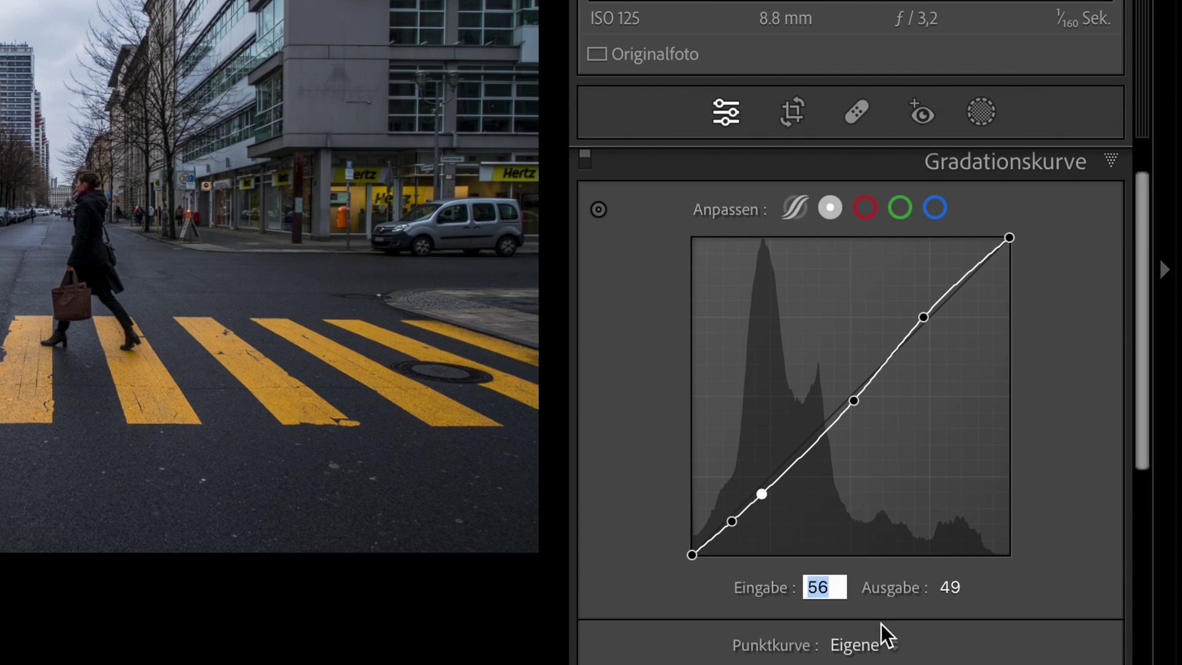
type("65")
left_click(950, 589)
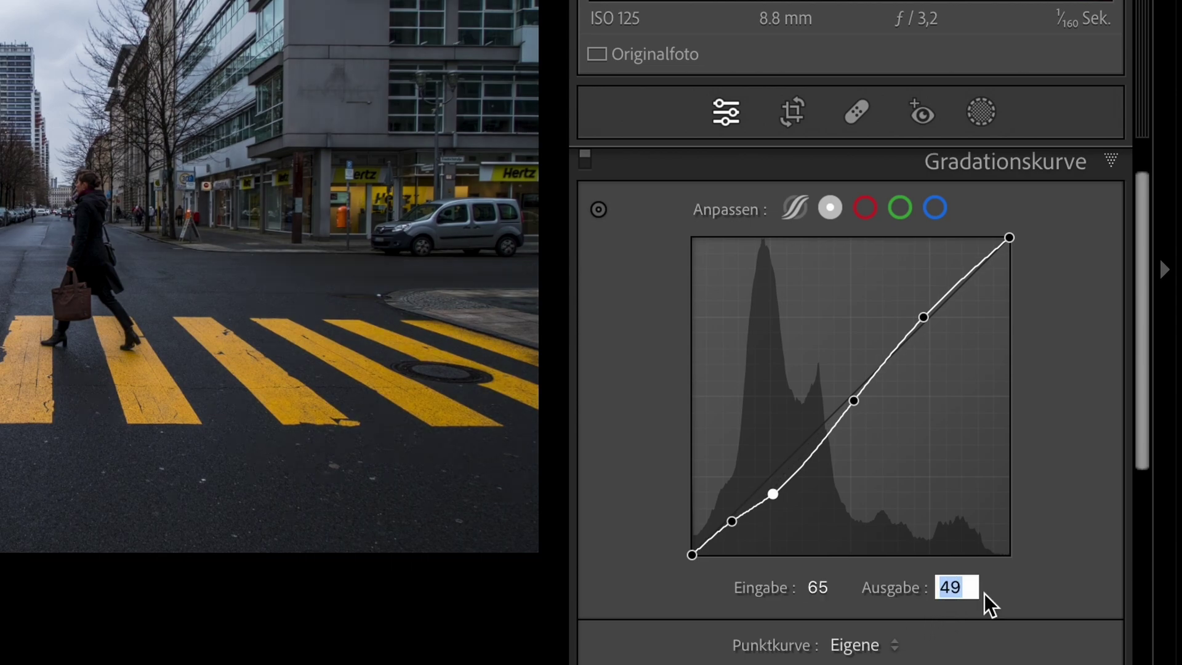
type("53")
key("Return")
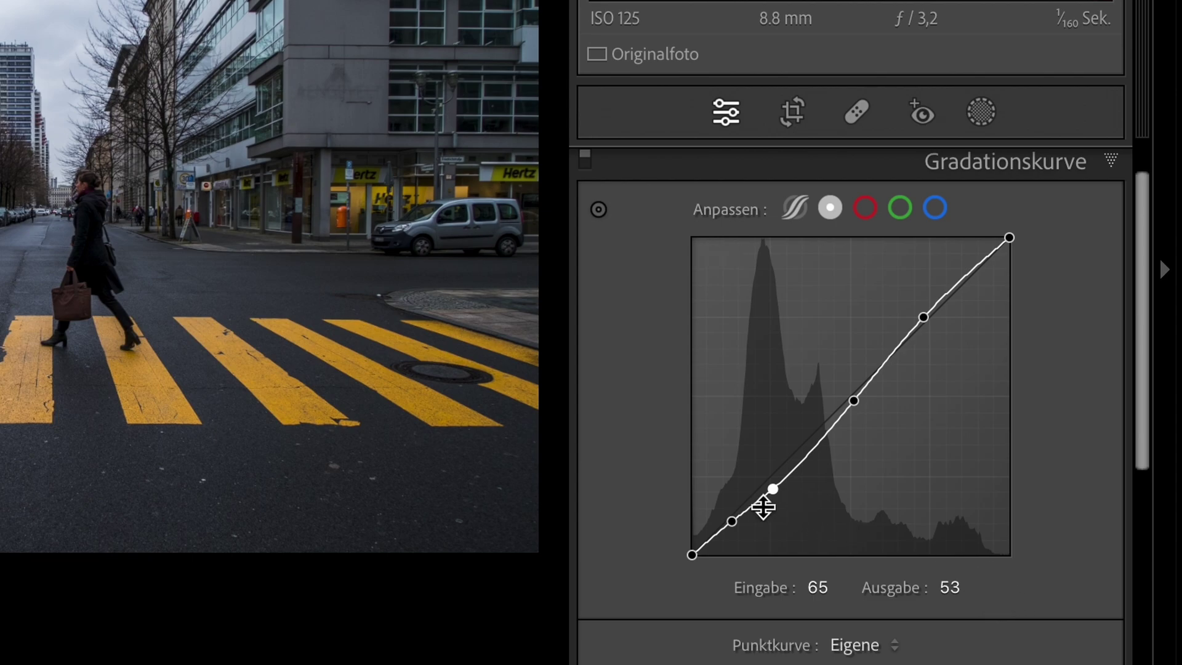
Set the lowest of the four added RGB curve points to Eingabe 40 and Ausgabe 33
left_click(734, 521)
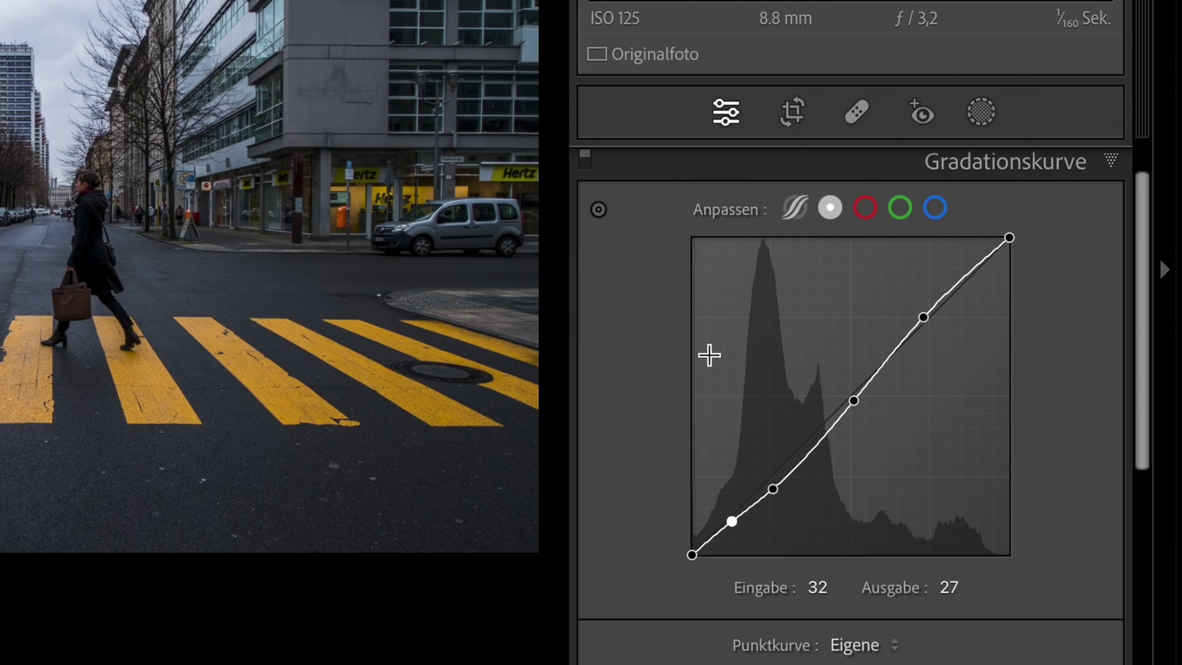
left_click(819, 588)
type("40")
left_click(949, 588)
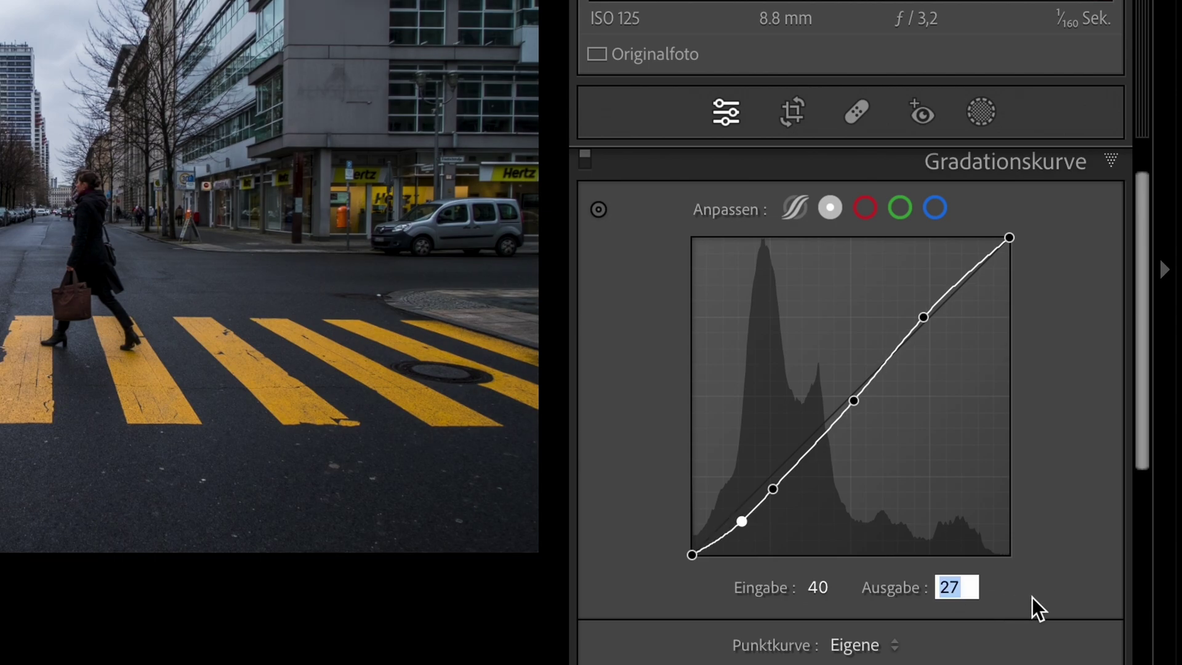
type("33")
key("Return")
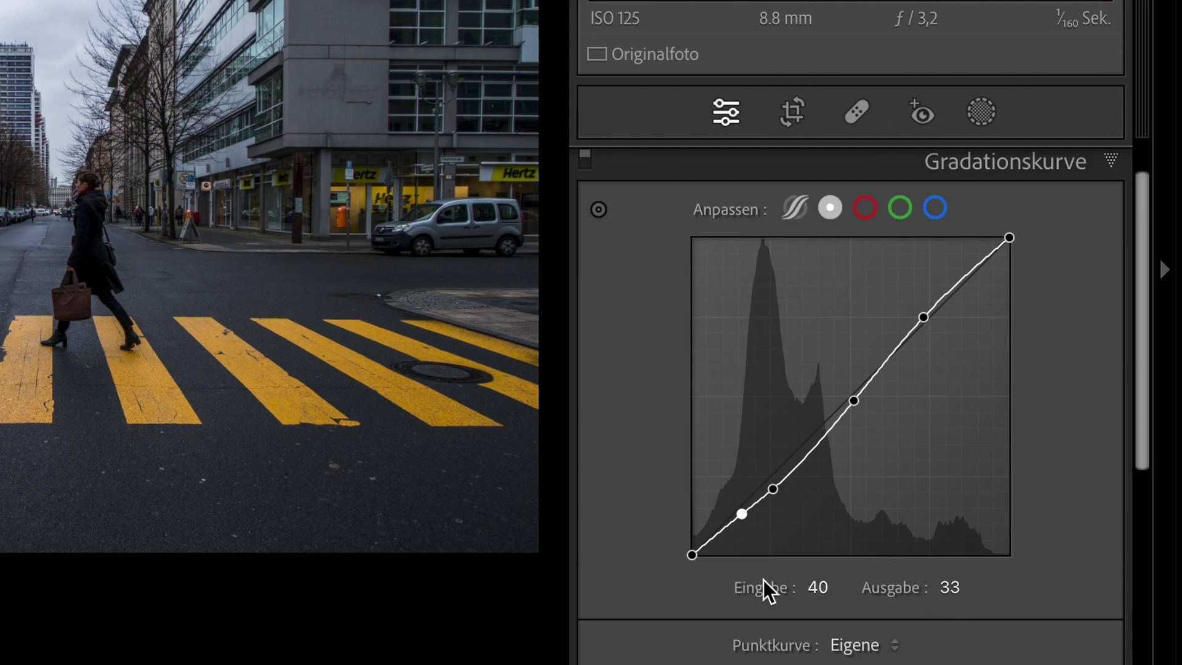
Set the black end point of the RGB curve to Eingabe 1 and Ausgabe 22
left_click(692, 555)
left_click(812, 587)
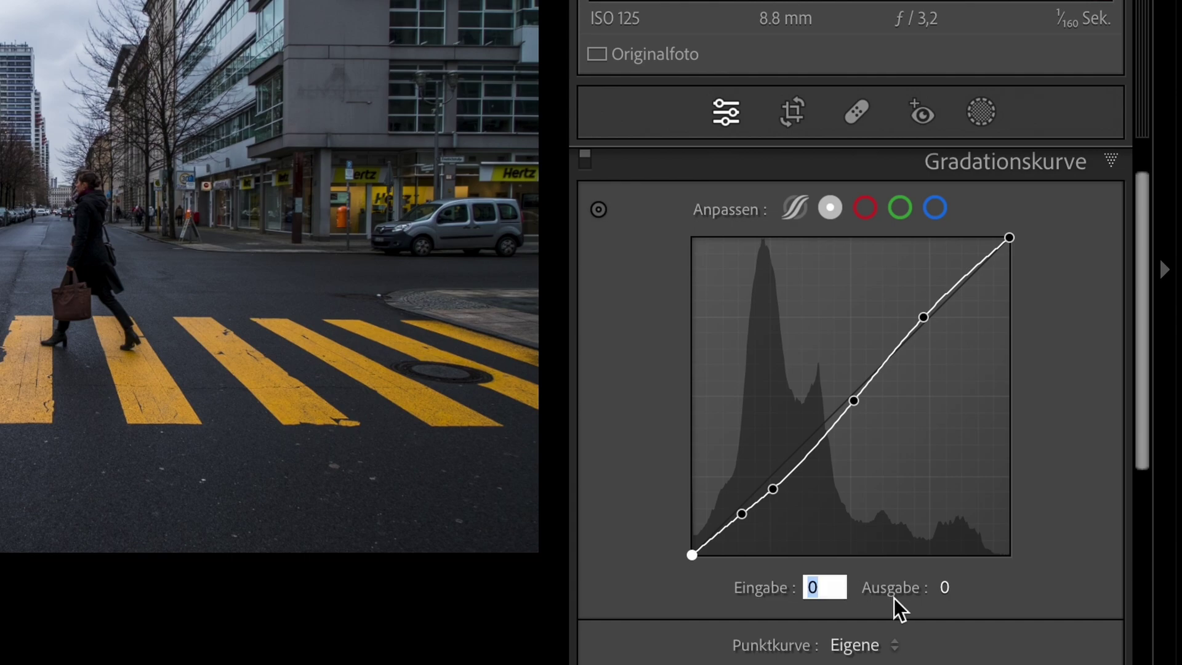
type("1")
left_click(955, 587)
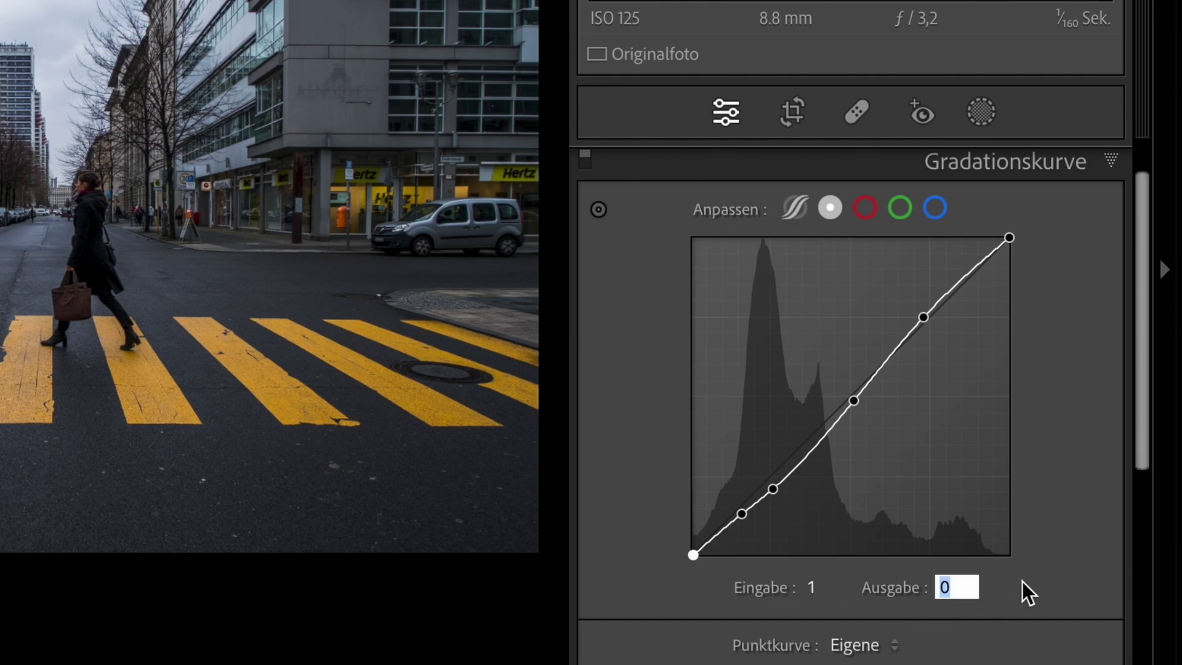
type("22")
key("Return")
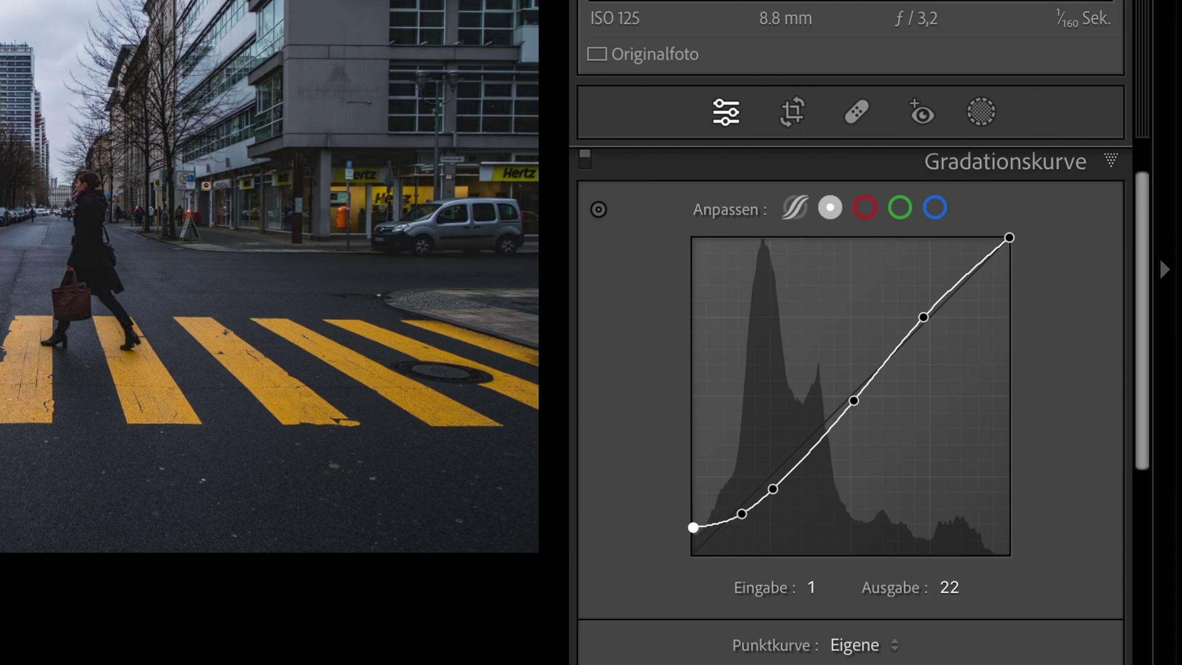
Add two points to the red channel curve on the diagonal, at about 190/190 and 61/61
left_click(865, 211)
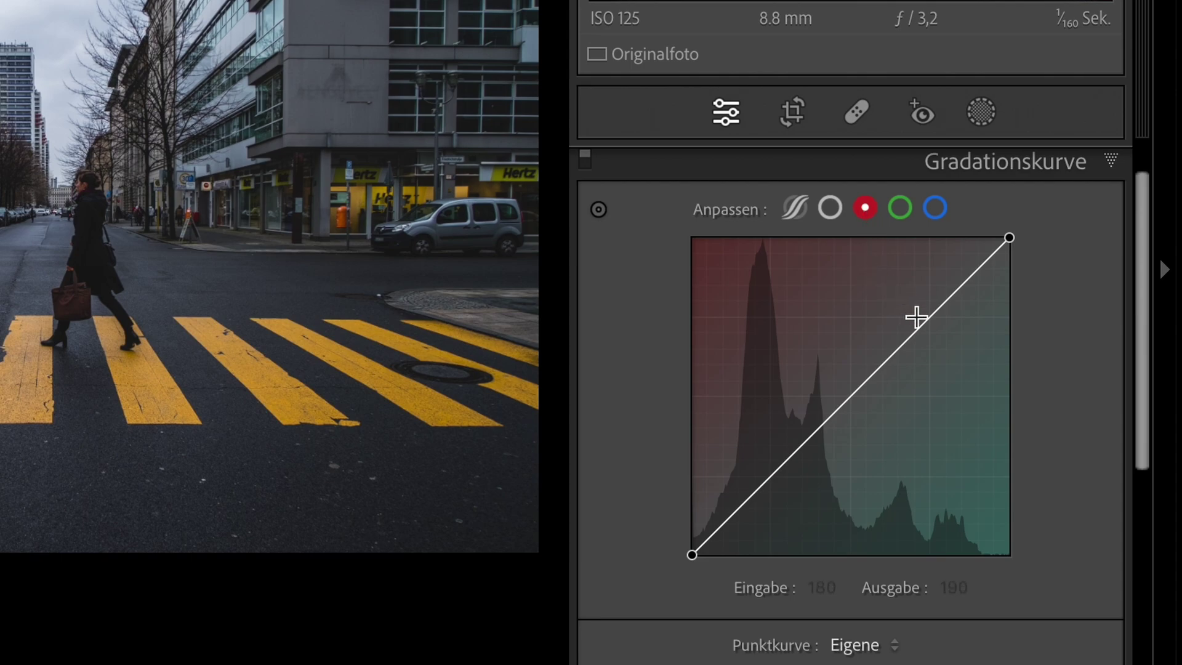
left_click(928, 320)
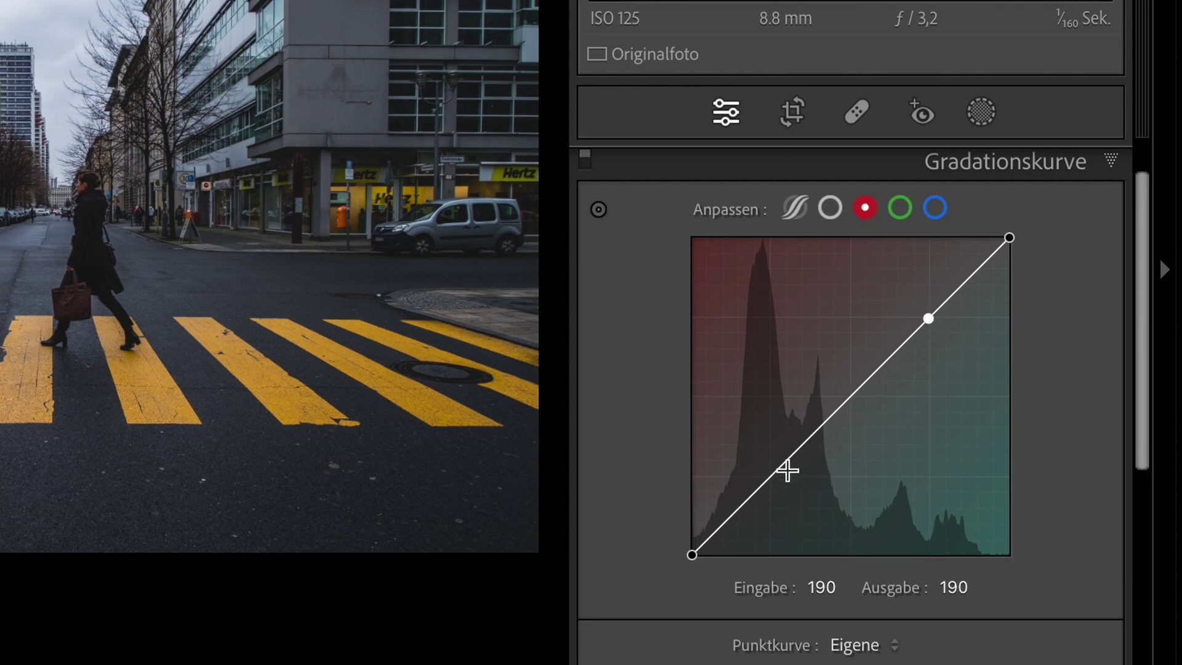
left_click(767, 485)
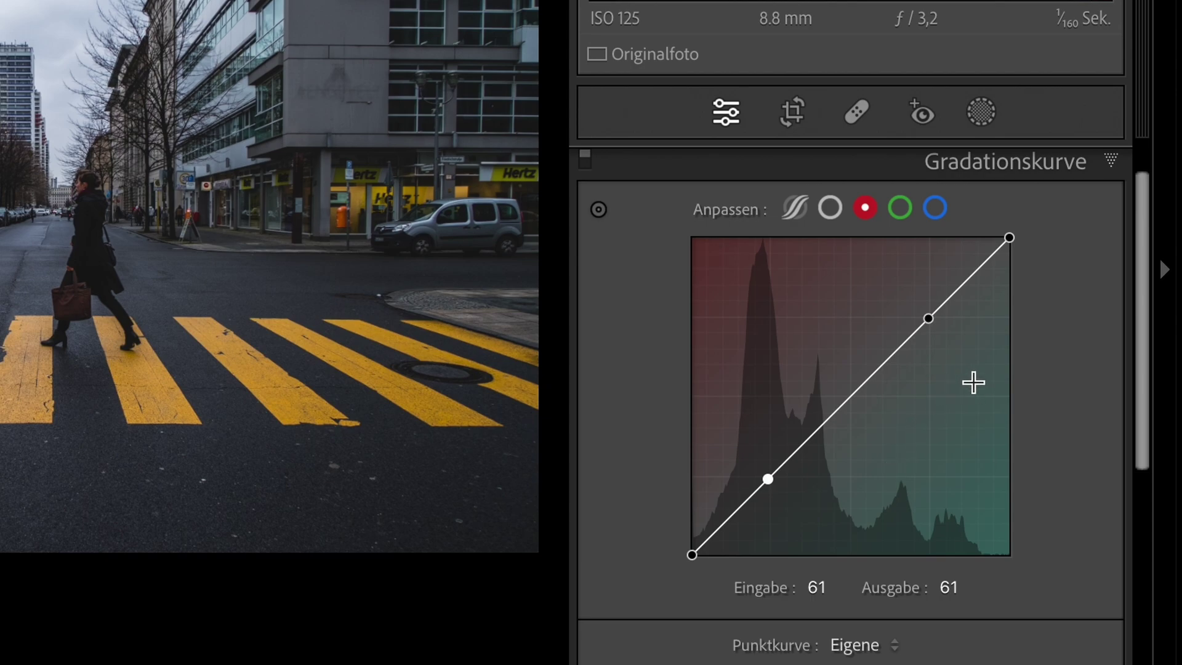
Set the highlight point of the red channel curve to Ausgabe 187
left_click(929, 323)
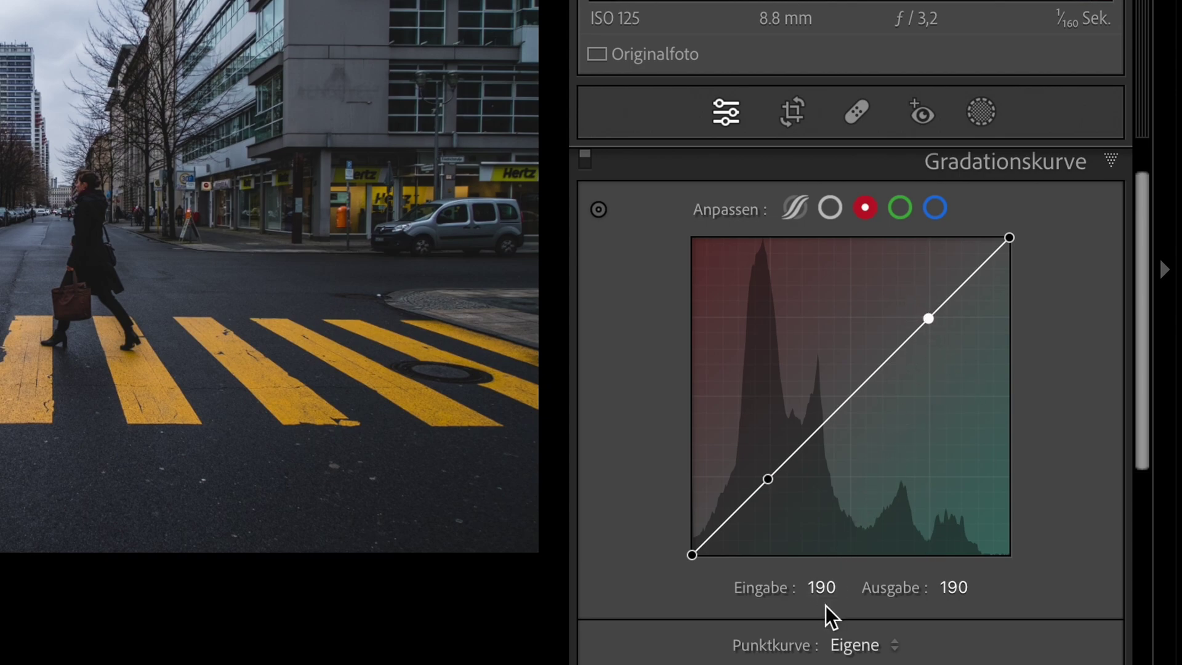
left_click(951, 588)
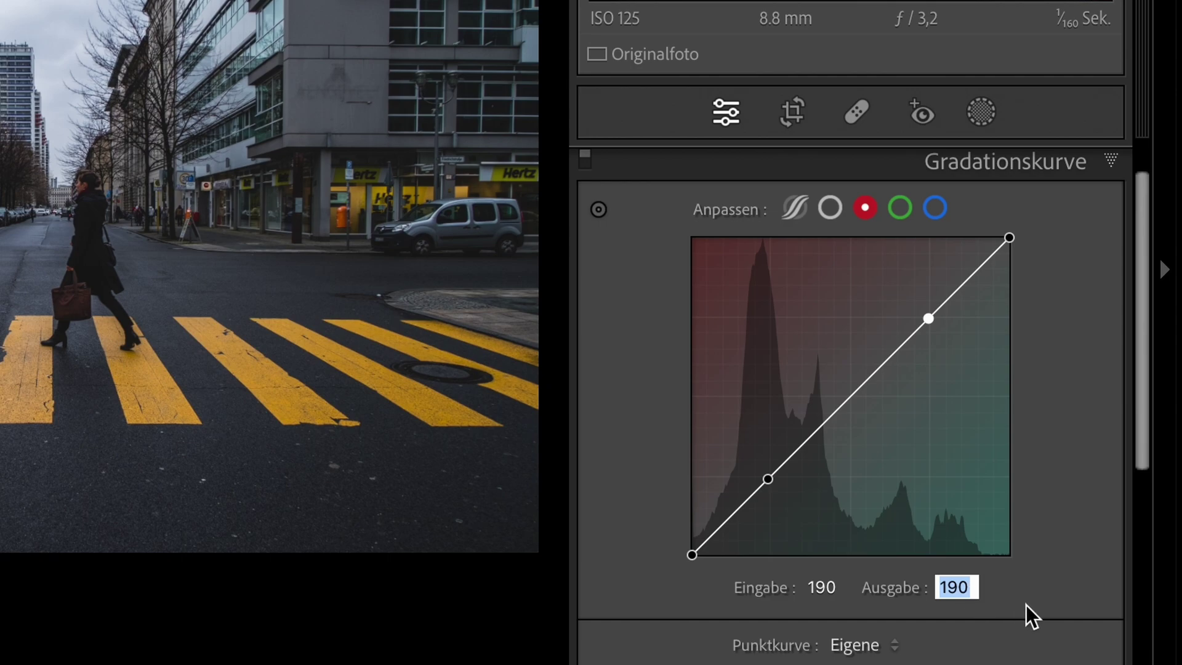
type("187")
key("Return")
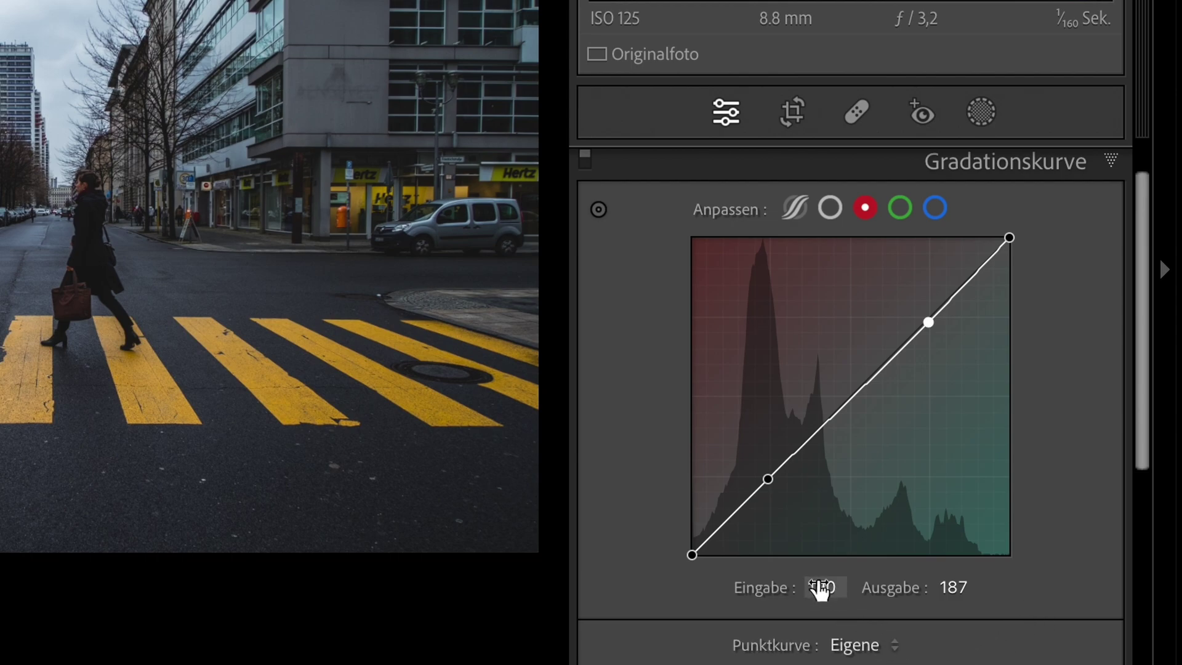
Set the shadow point of the red channel curve to Ausgabe 62
left_click(769, 480)
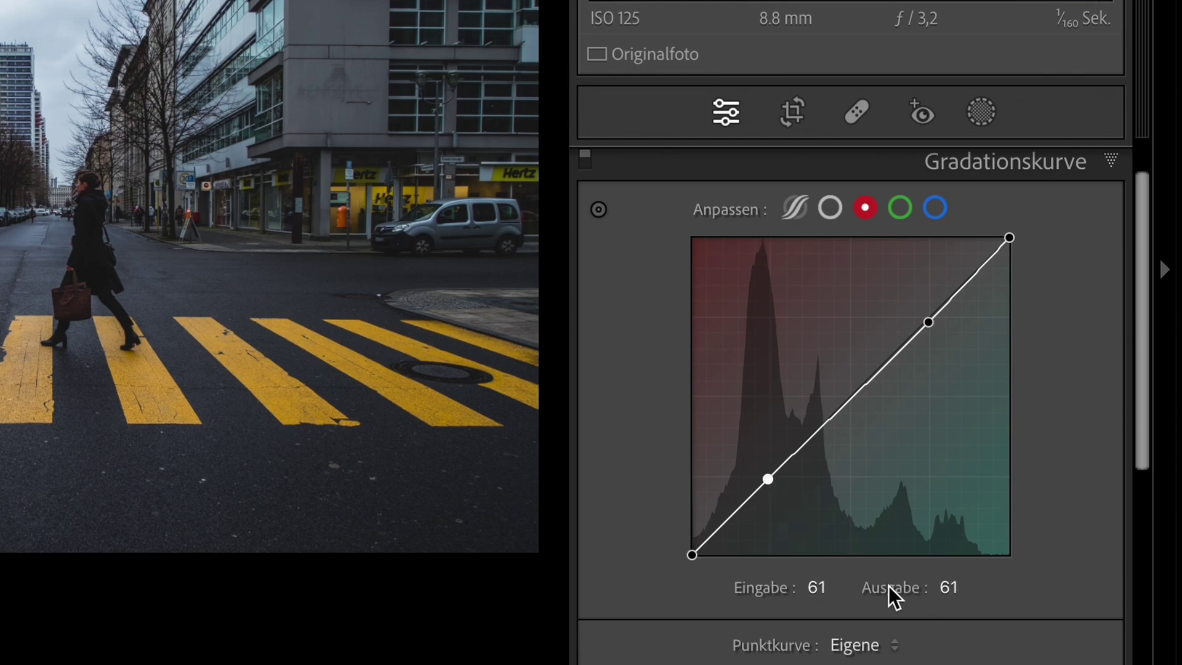
left_click(961, 588)
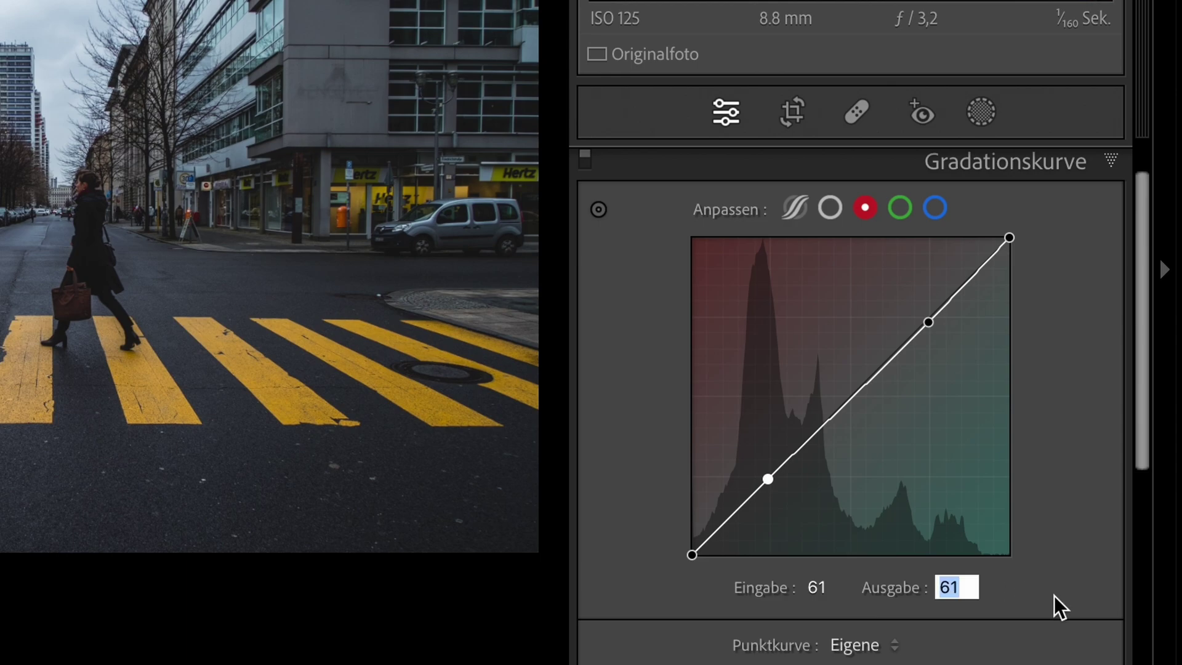
type("62")
key("Return")
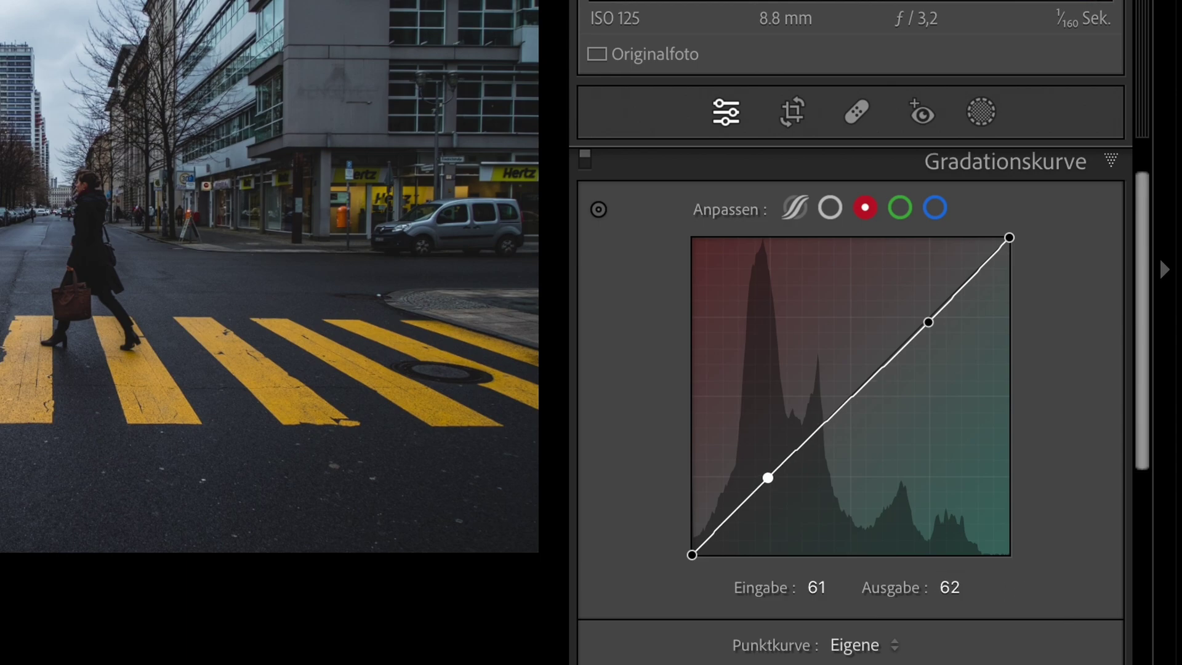
Add three points to the green channel curve on the diagonal, at about 189/189, 107/107 and 43/43
left_click(899, 208)
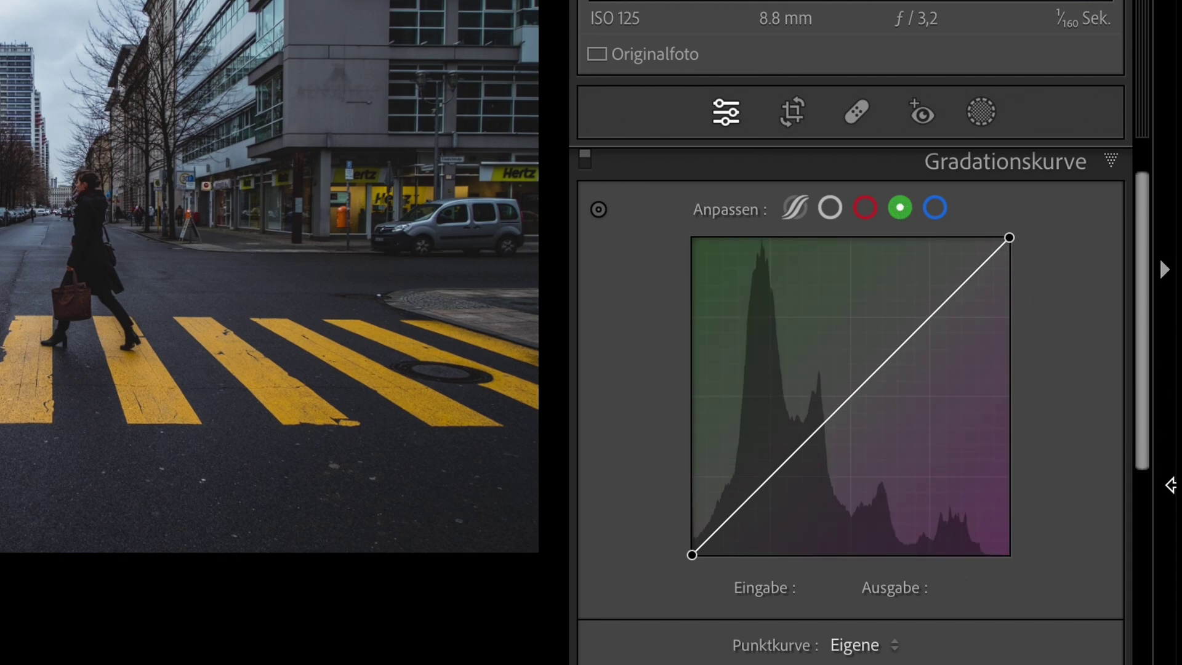
left_click(927, 319)
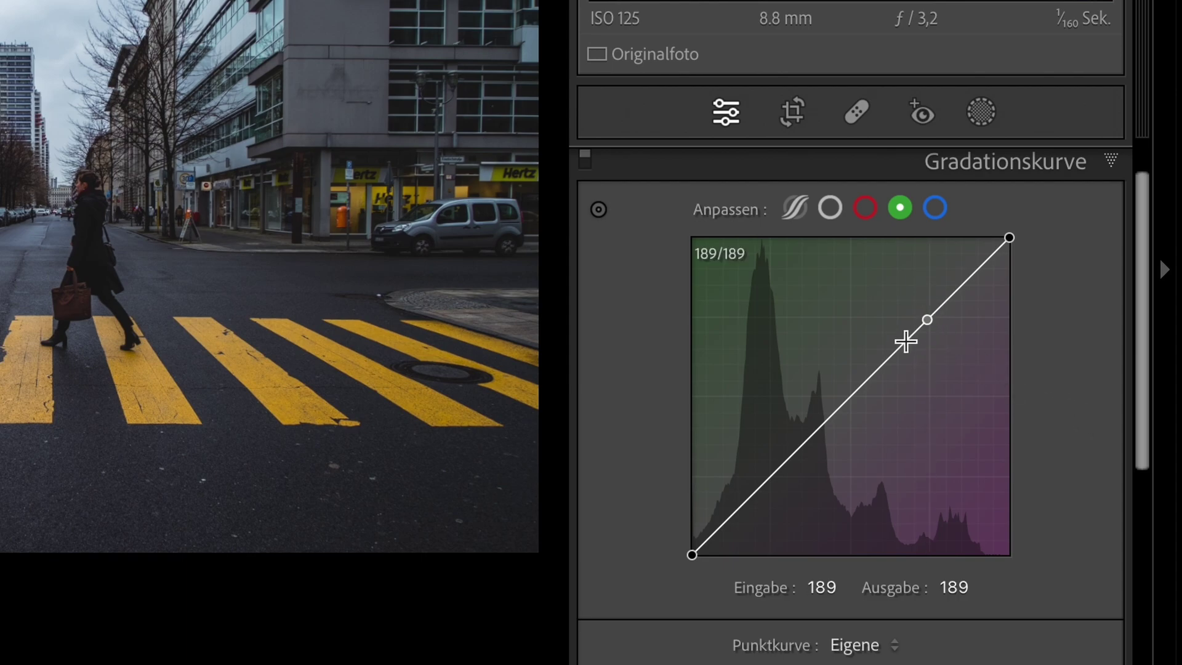
left_click(824, 422)
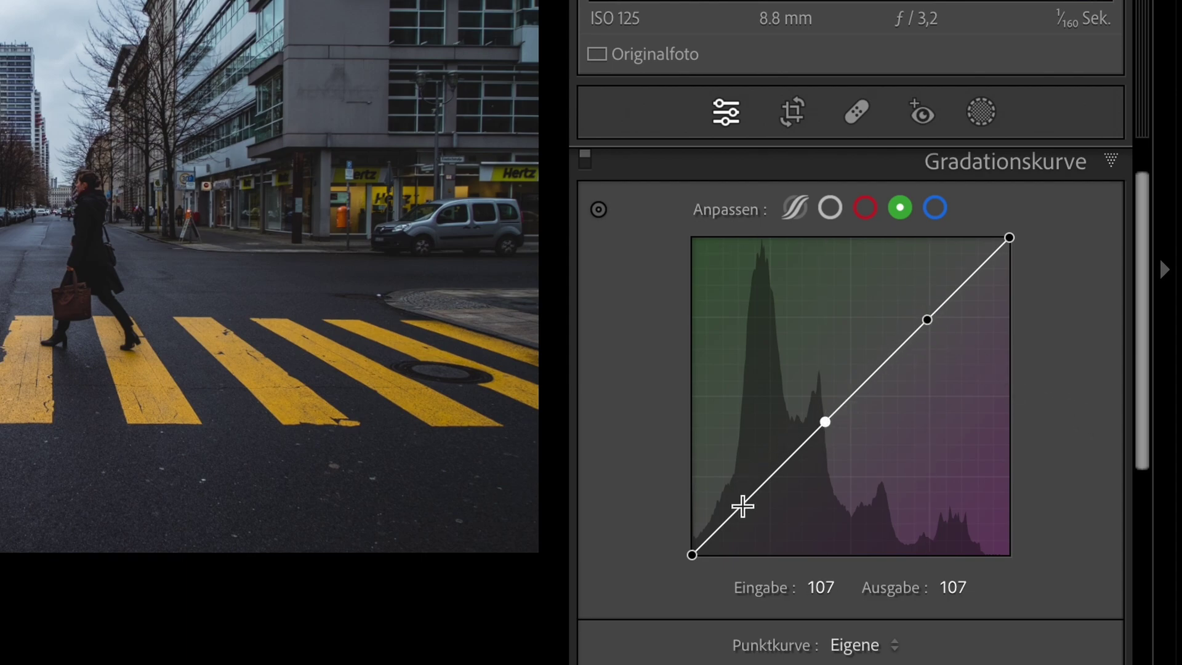
left_click(745, 501)
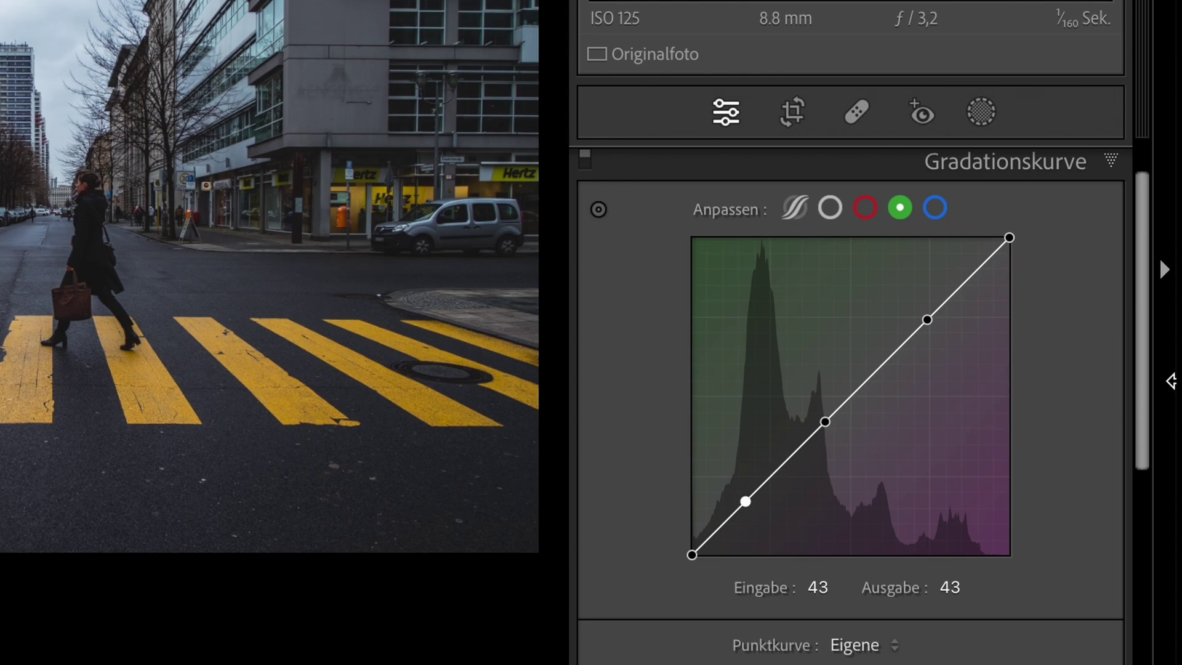
Set the highlight point of the green channel curve to Eingabe 193 and Ausgabe 199
left_click(927, 320)
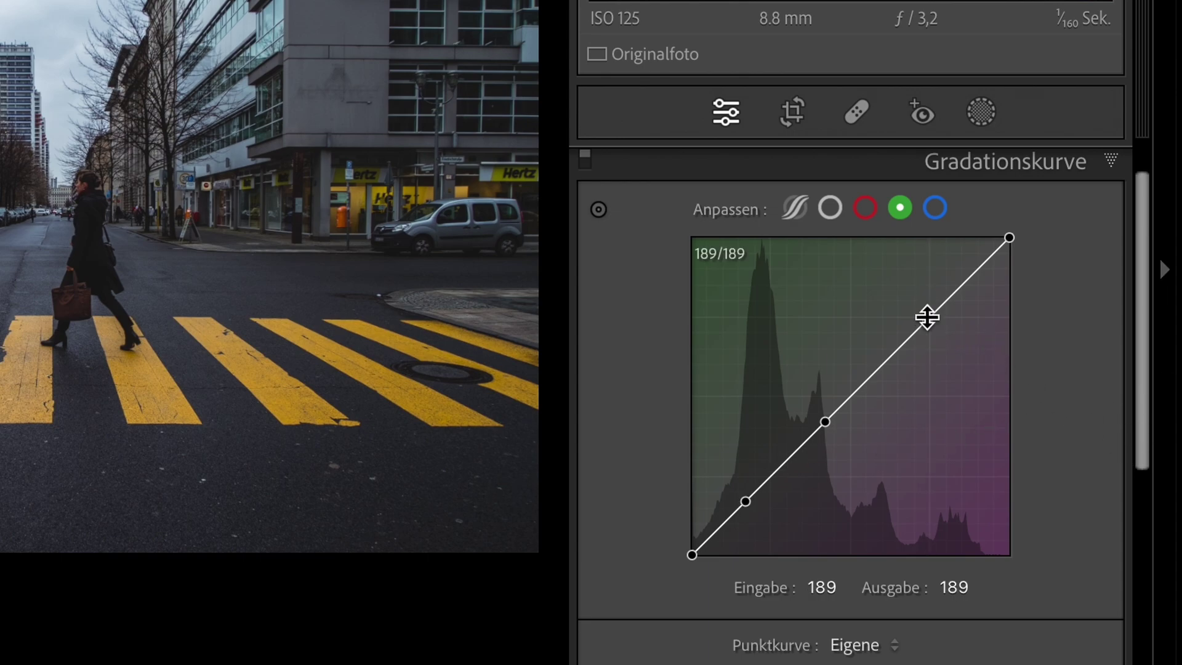
left_click(825, 590)
type("193")
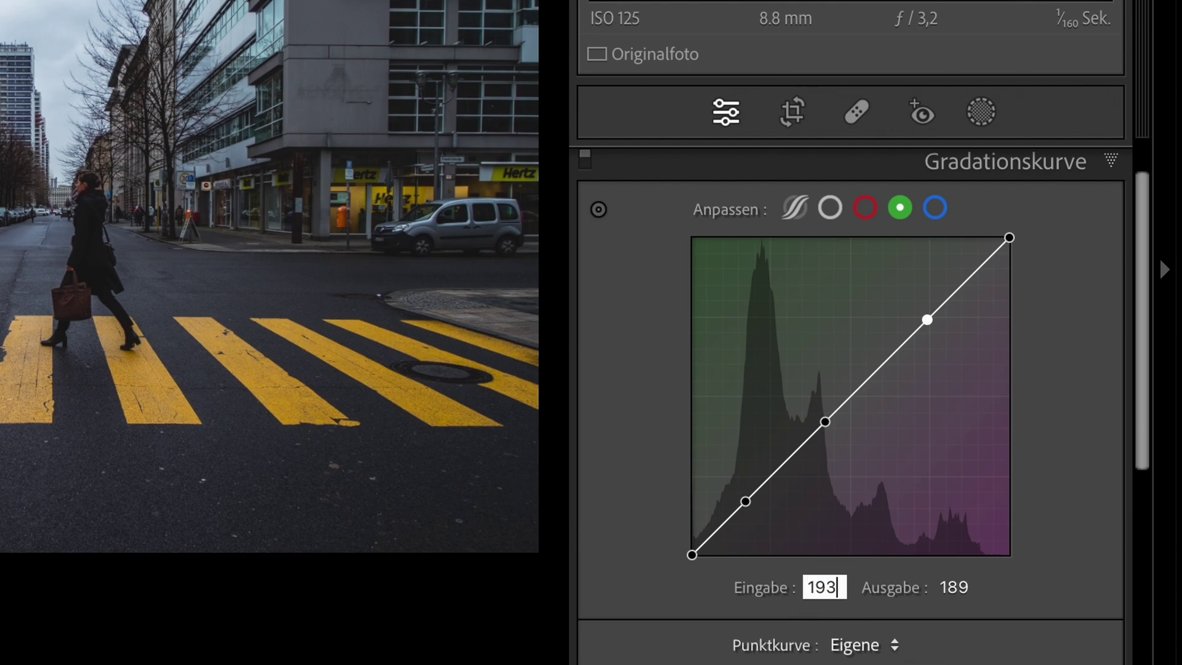
left_click(967, 596)
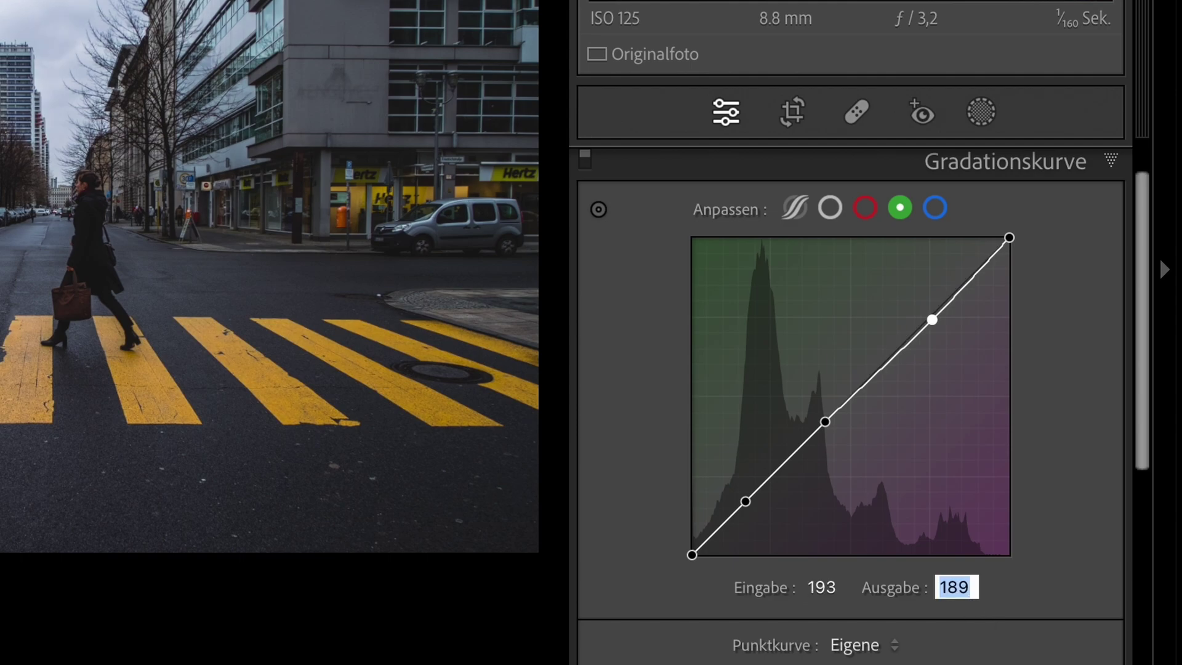
type("199")
key("Return")
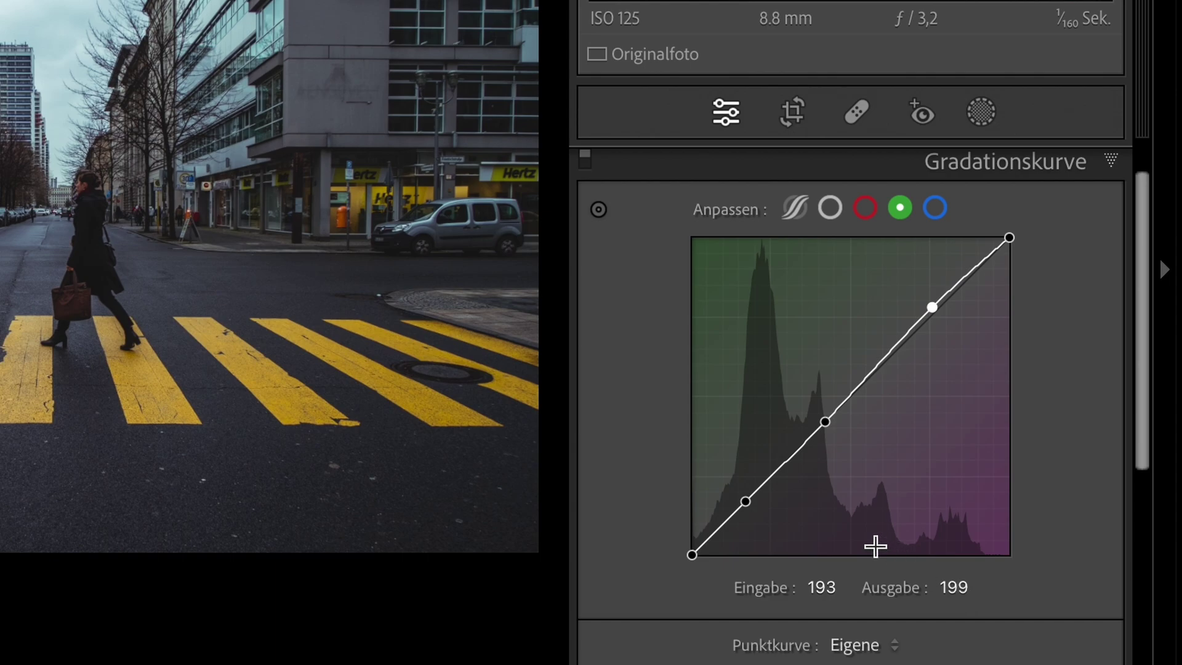
Set the midtone point of the green channel curve to Eingabe 114 and Ausgabe 116
left_click(824, 422)
left_click(821, 588)
type("114")
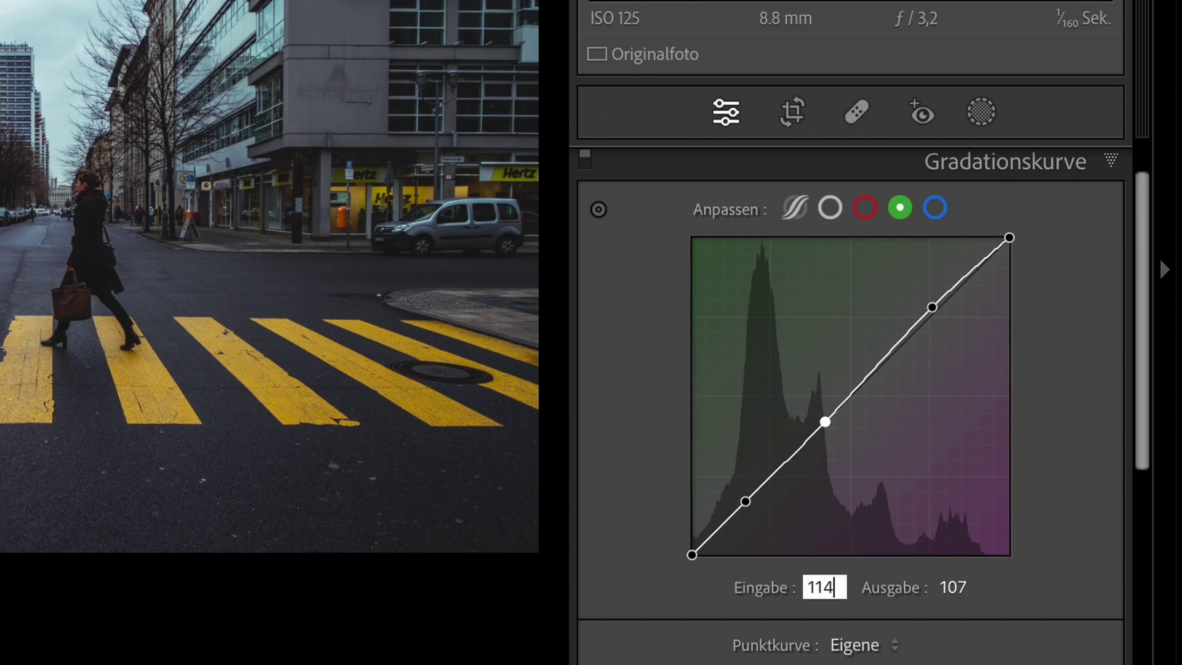
left_click(954, 590)
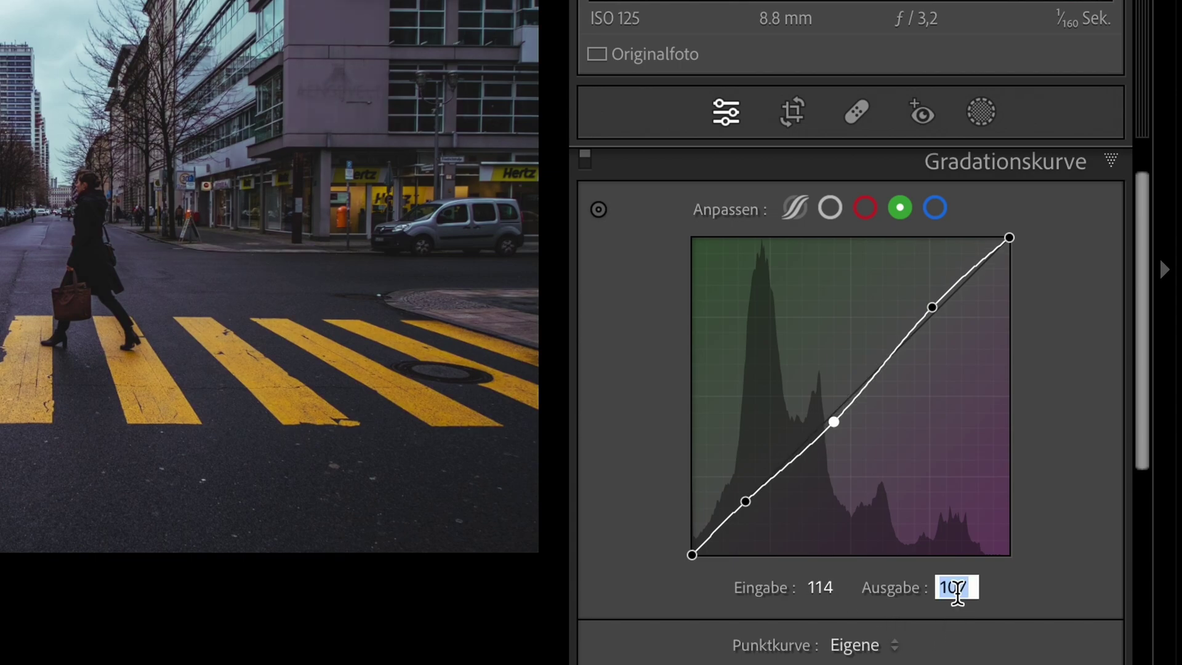
type("116")
key("Return")
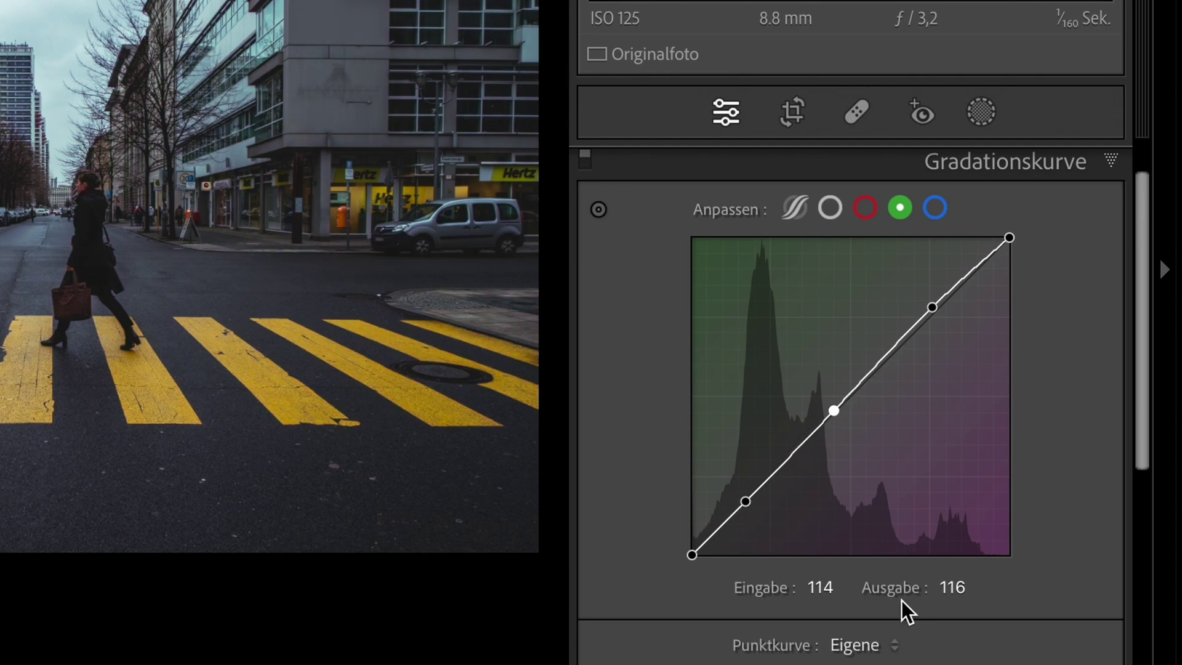
Set the shadow point of the green channel curve to Eingabe 42 and Ausgabe 41
left_click(748, 503)
left_click(810, 587)
type("42")
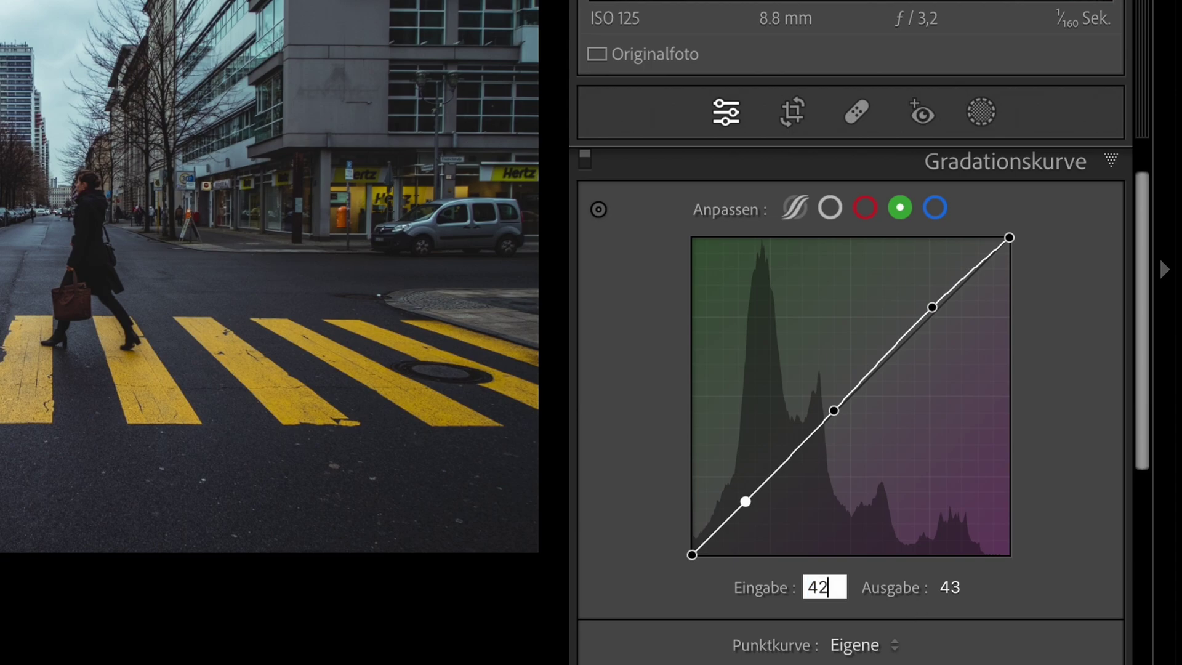
left_click(948, 586)
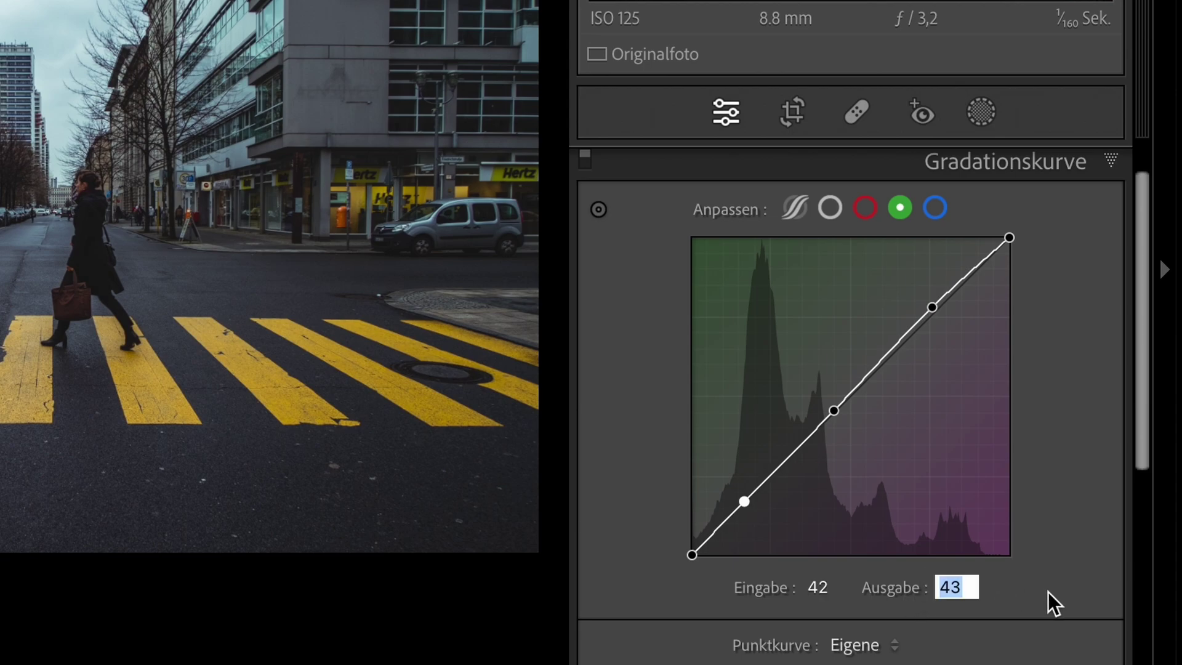
type("41")
key("Return")
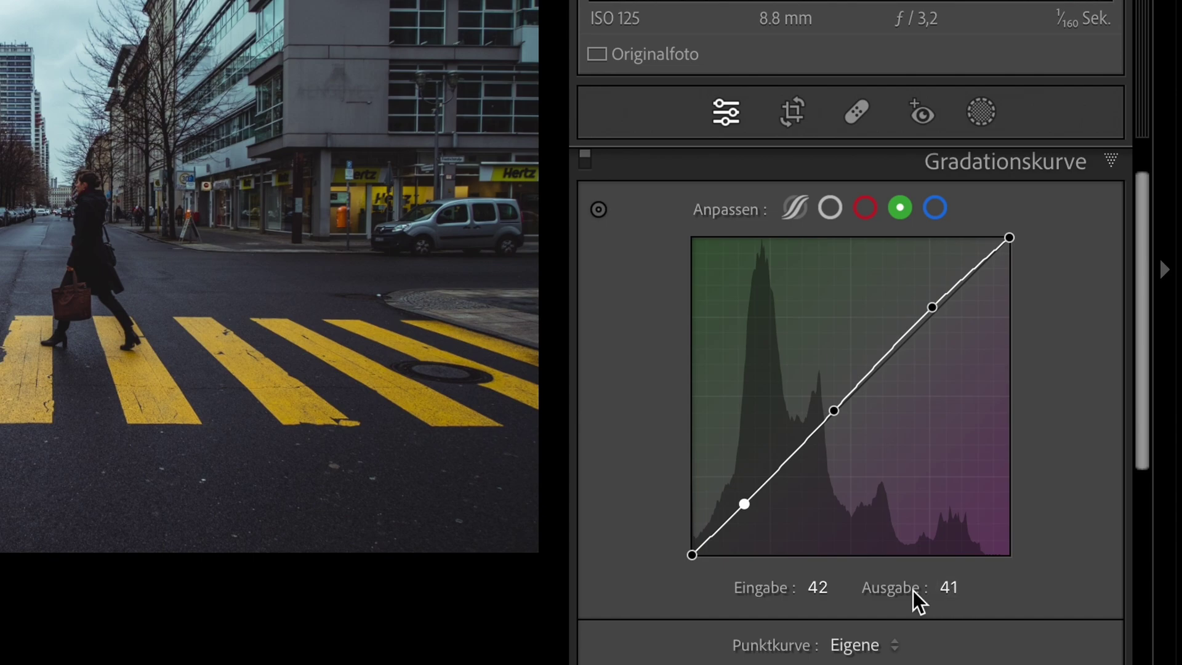
Raise the black end point of the green channel curve to Ausgabe 9, keeping Eingabe at 0
left_click(692, 554)
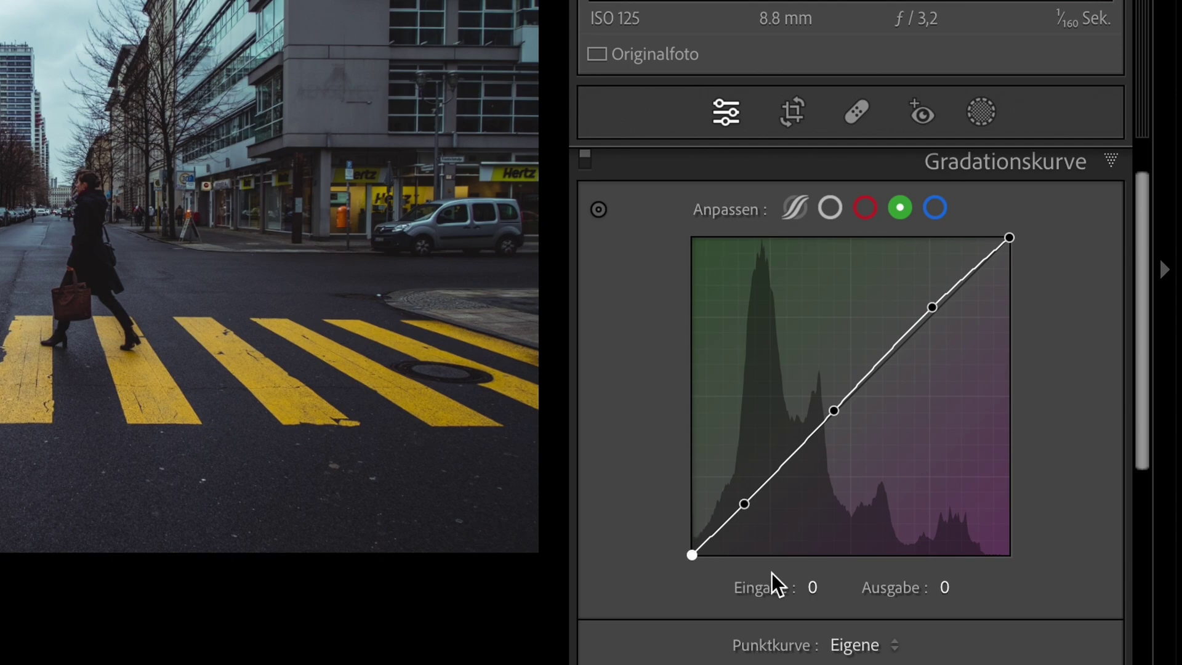
left_click(812, 586)
left_click(945, 588)
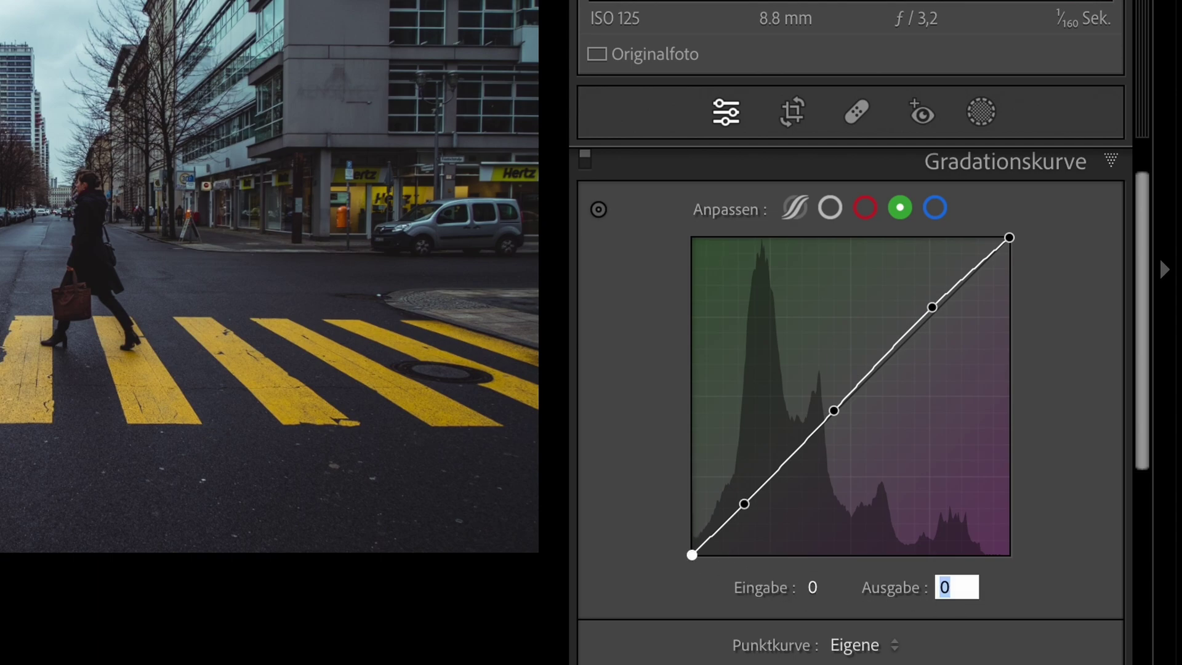
type("9")
key("Return")
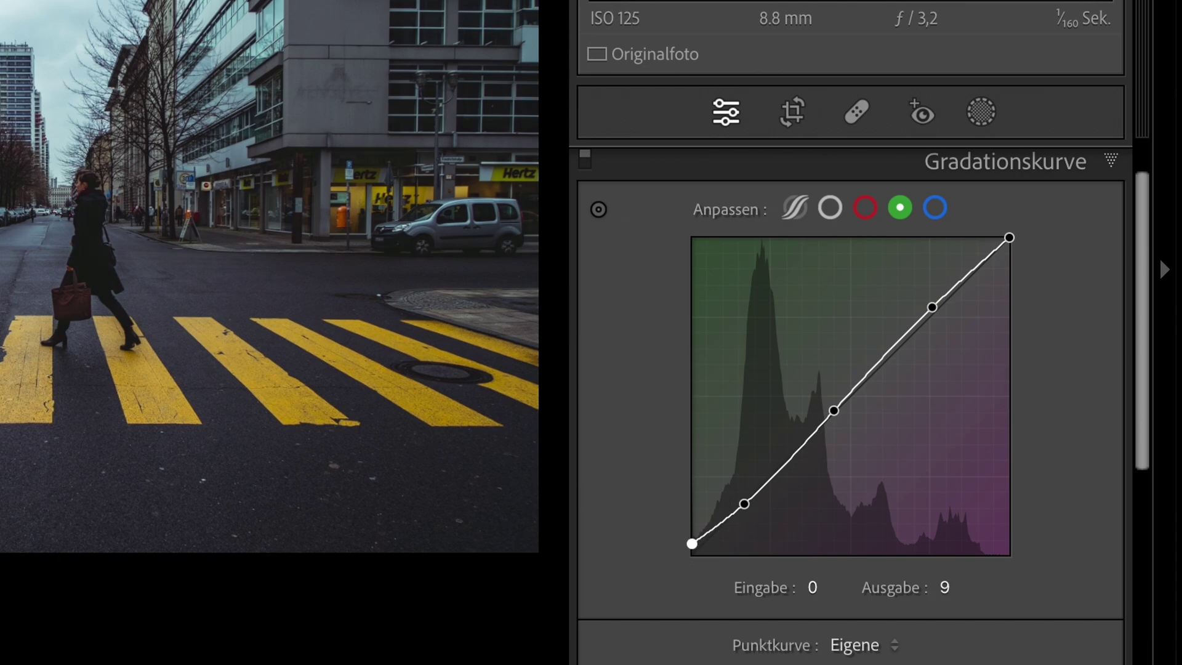
Show the blue channel of the Gradationskurve
left_click(936, 209)
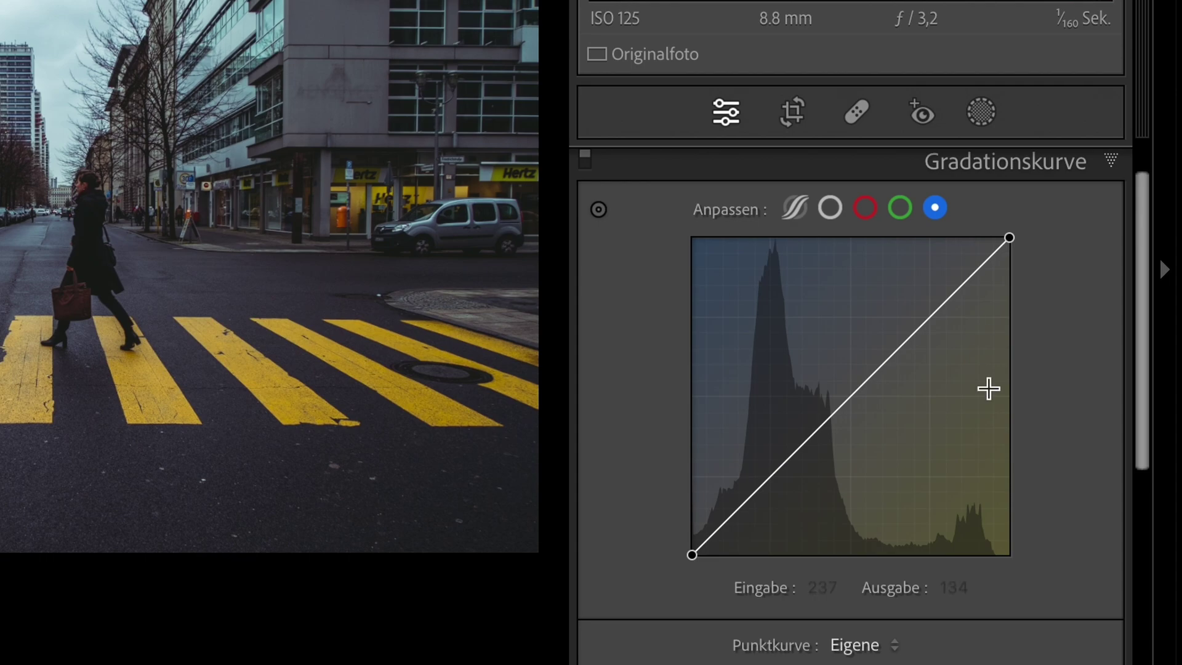
scroll(990, 388, "down", 1)
scroll(1083, 385, "down", 5)
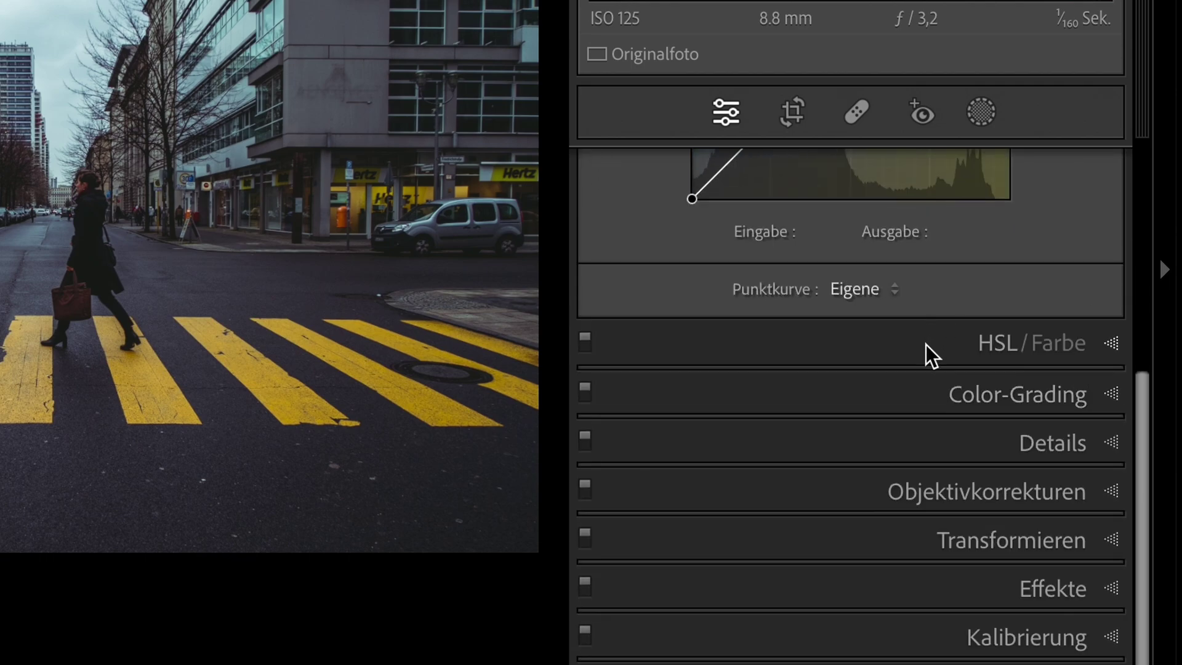
Set the HSL saturation (Sättigung) of Rot to -15 and of Orange to -29
left_click(927, 344)
scroll(895, 337, "down", 4)
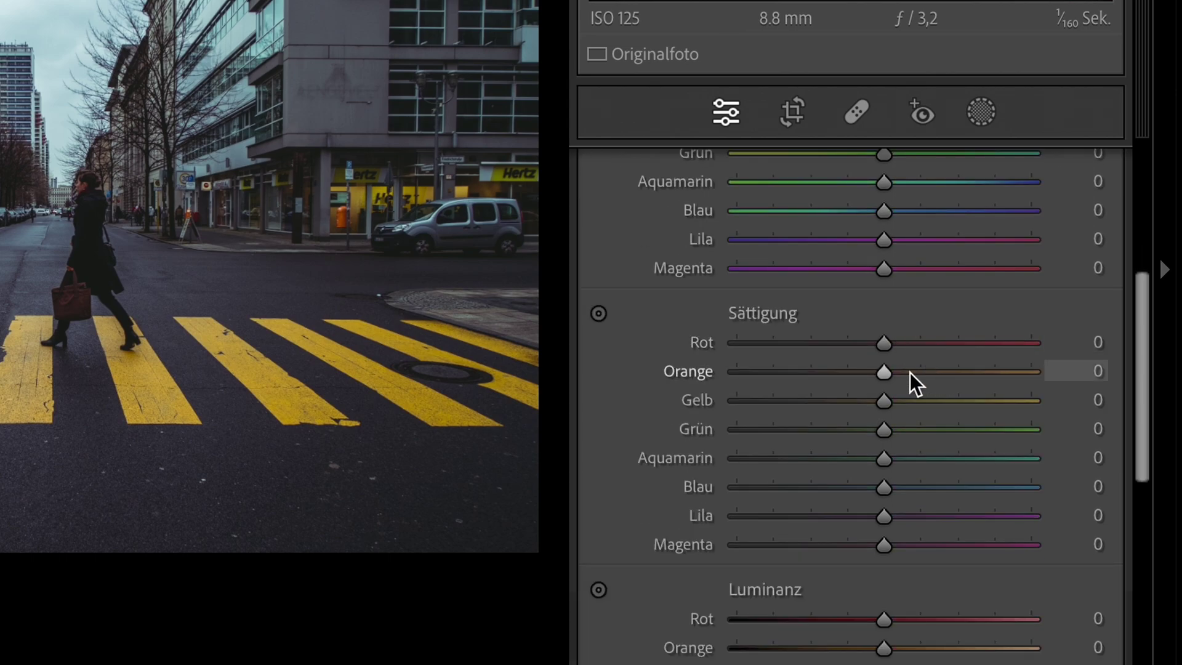
left_click(1087, 340)
type("-15")
key("Return")
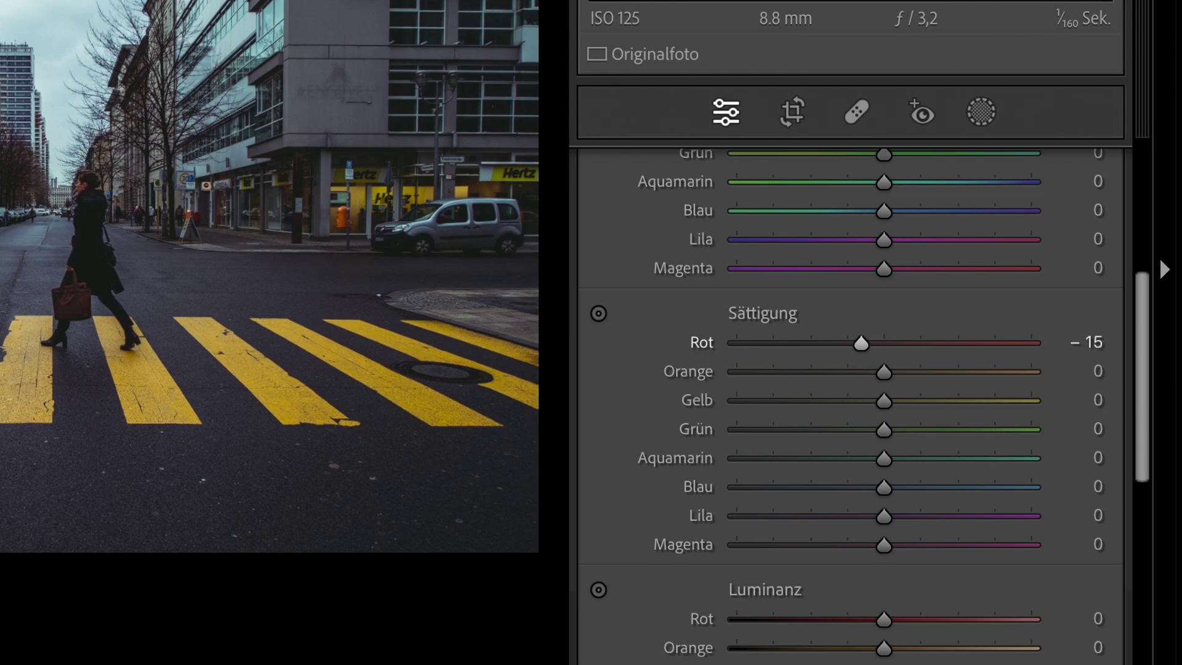
left_click(1099, 371)
type("-29")
key("Return")
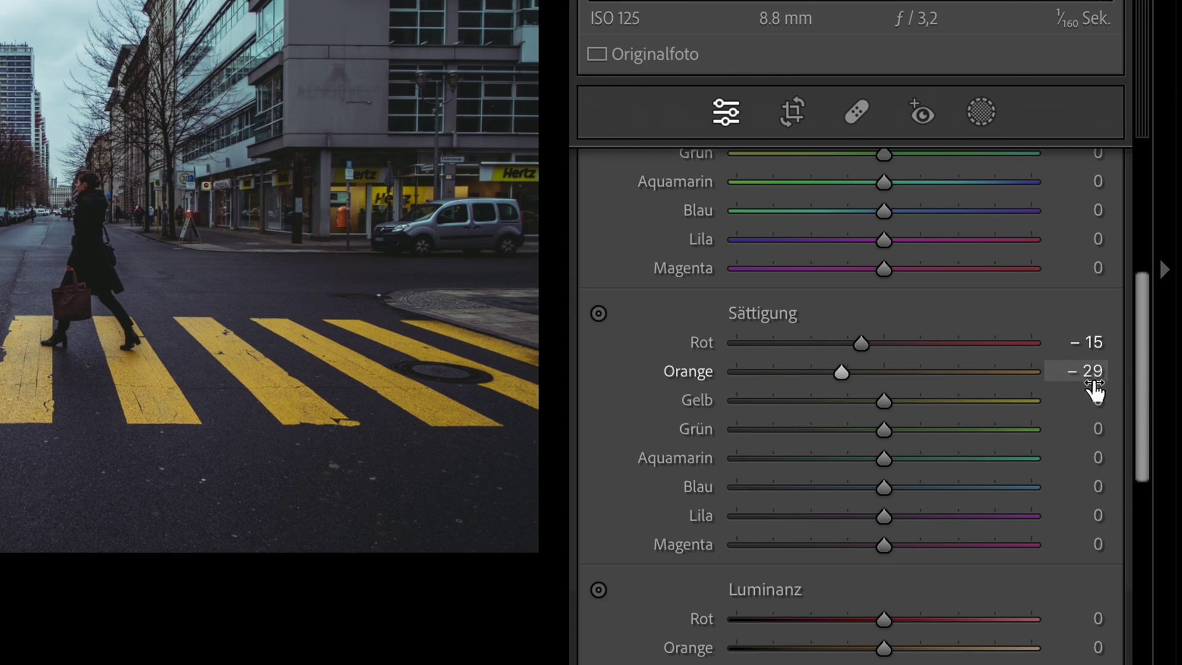
Set the HSL saturation of Gelb to -10 and of Grün to -14
left_click(1095, 401)
key("BackSpace")
type("-10")
key("Return")
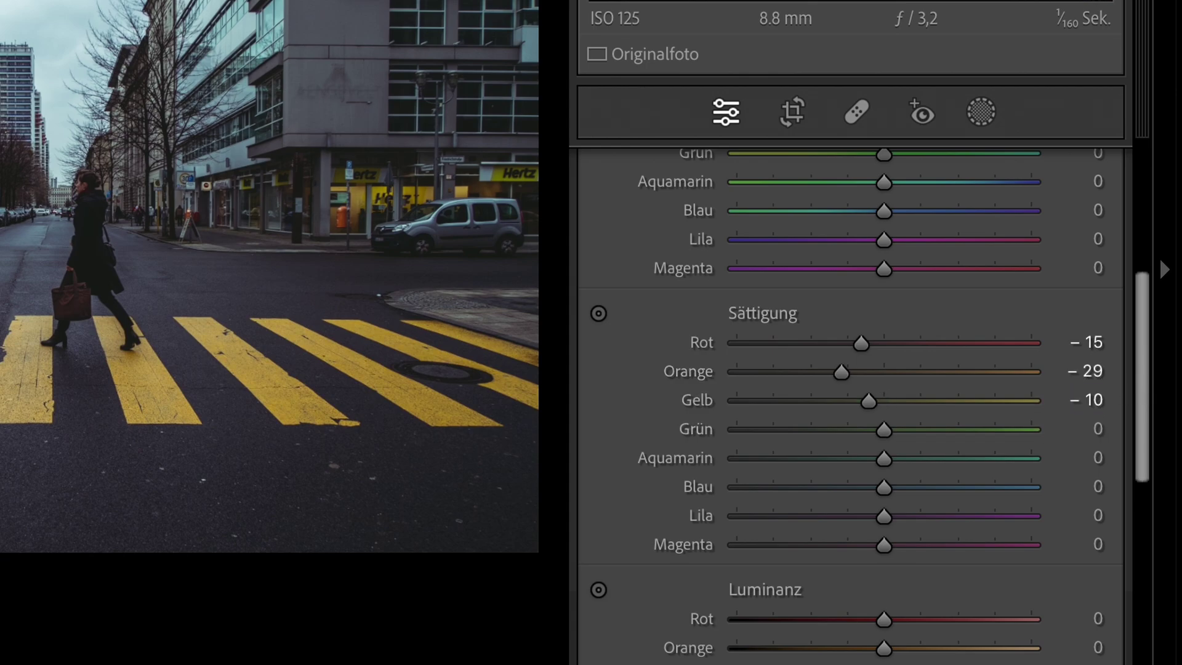
left_click(1074, 431)
type("-14")
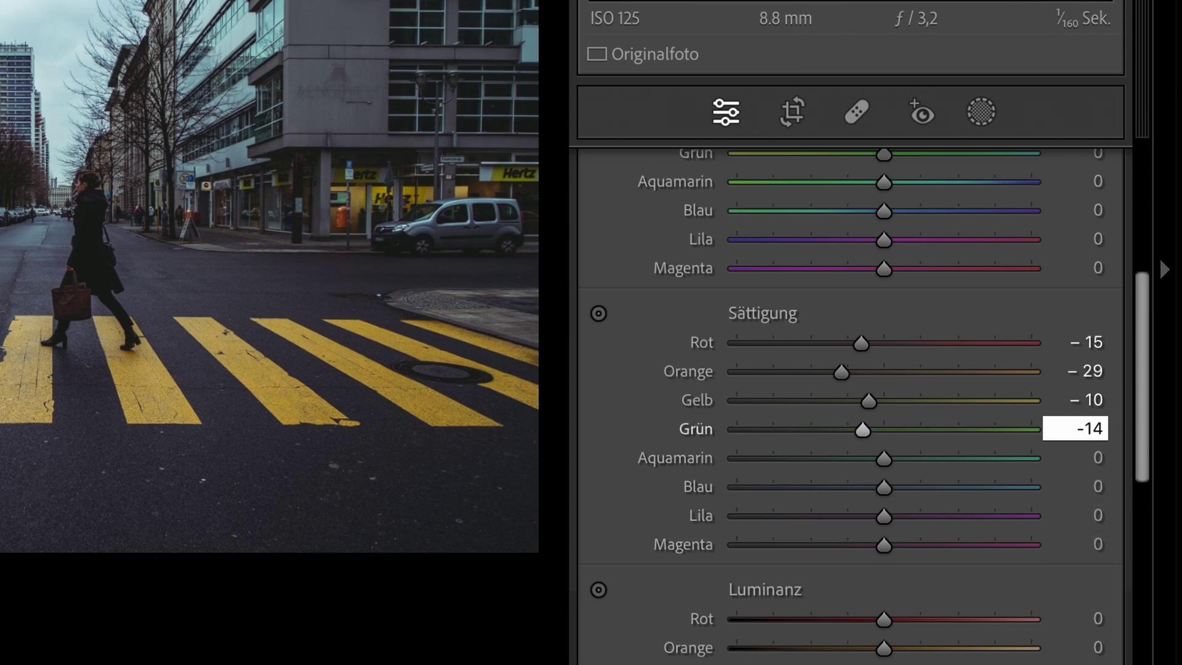
key("Return")
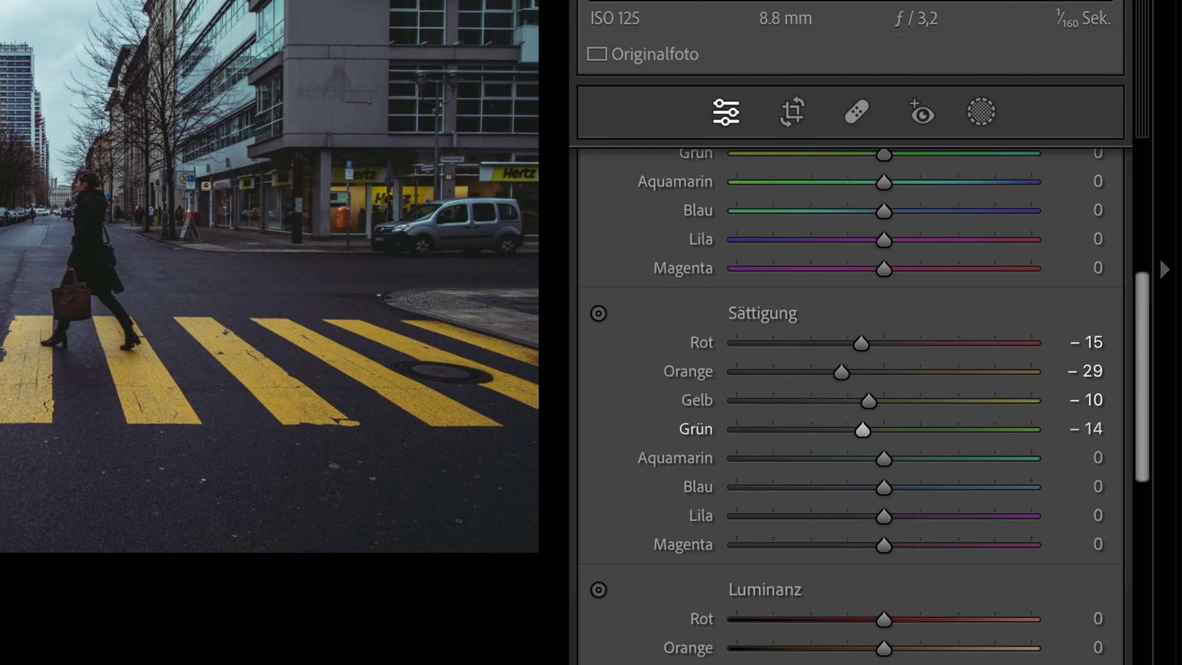
Set the HSL saturation of Aquamarin to -14 and of Blau to -80
left_click(1090, 457)
type("-14")
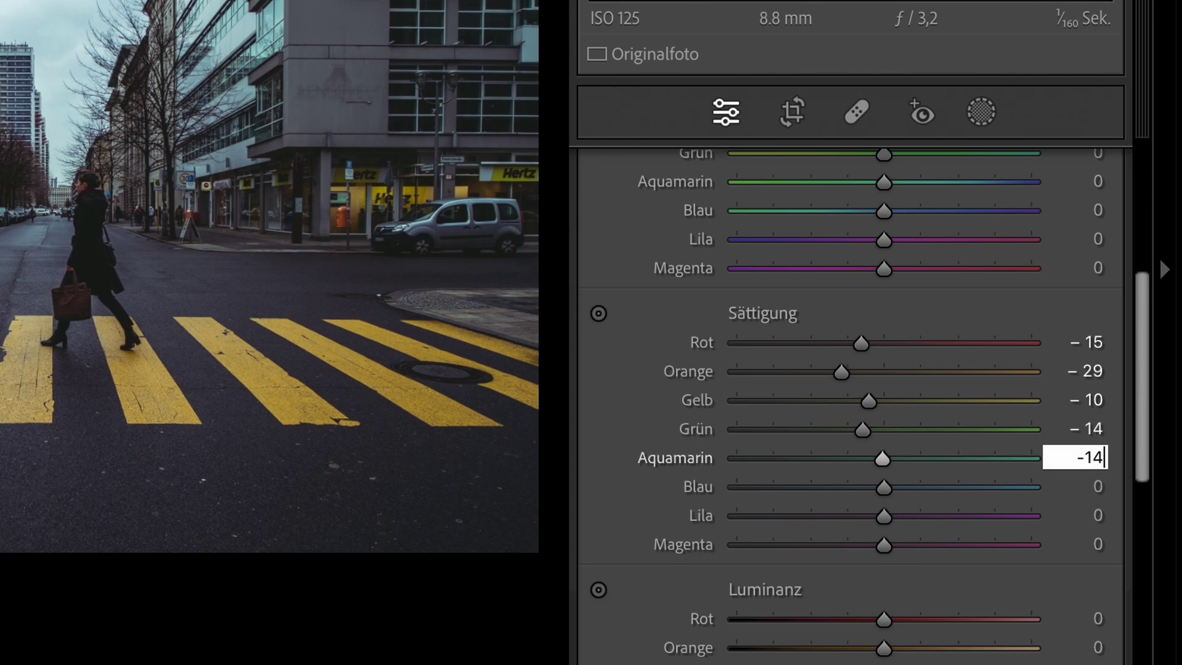
key("Return")
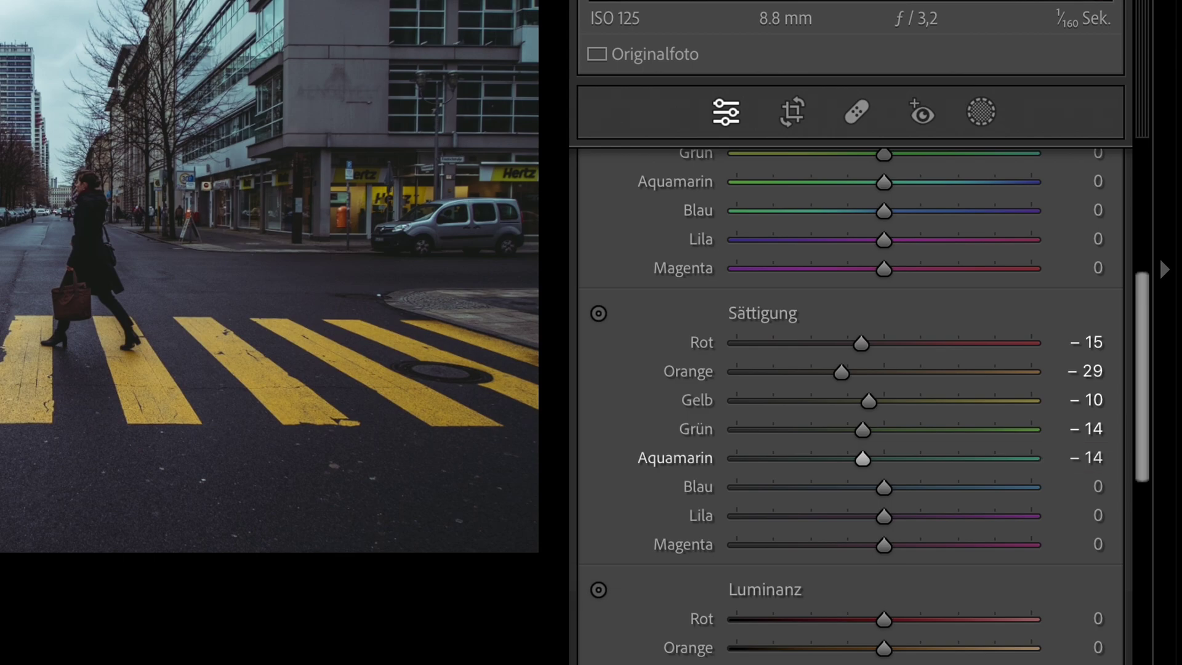
left_click(1098, 487)
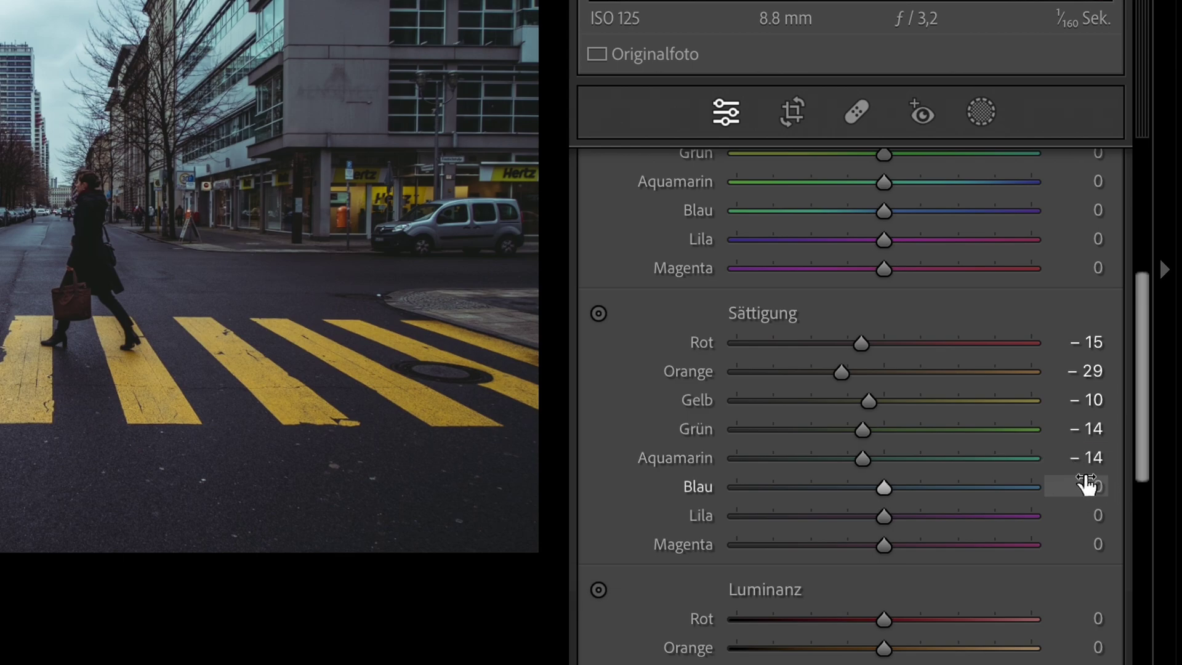
type("-80")
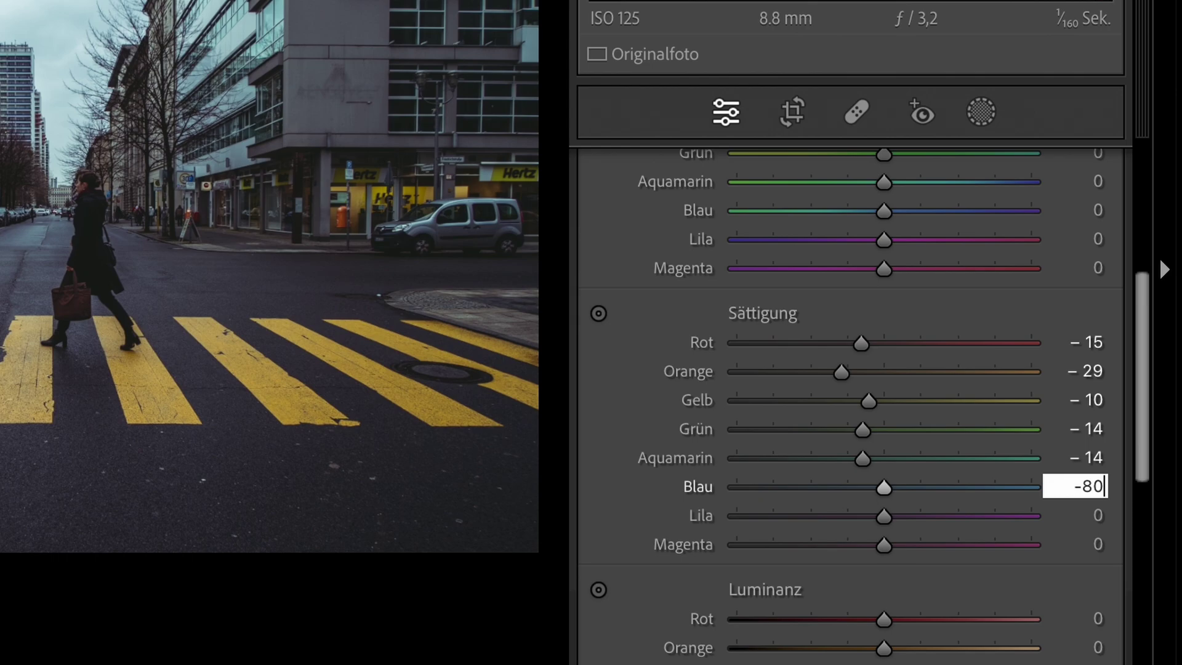
key("Return")
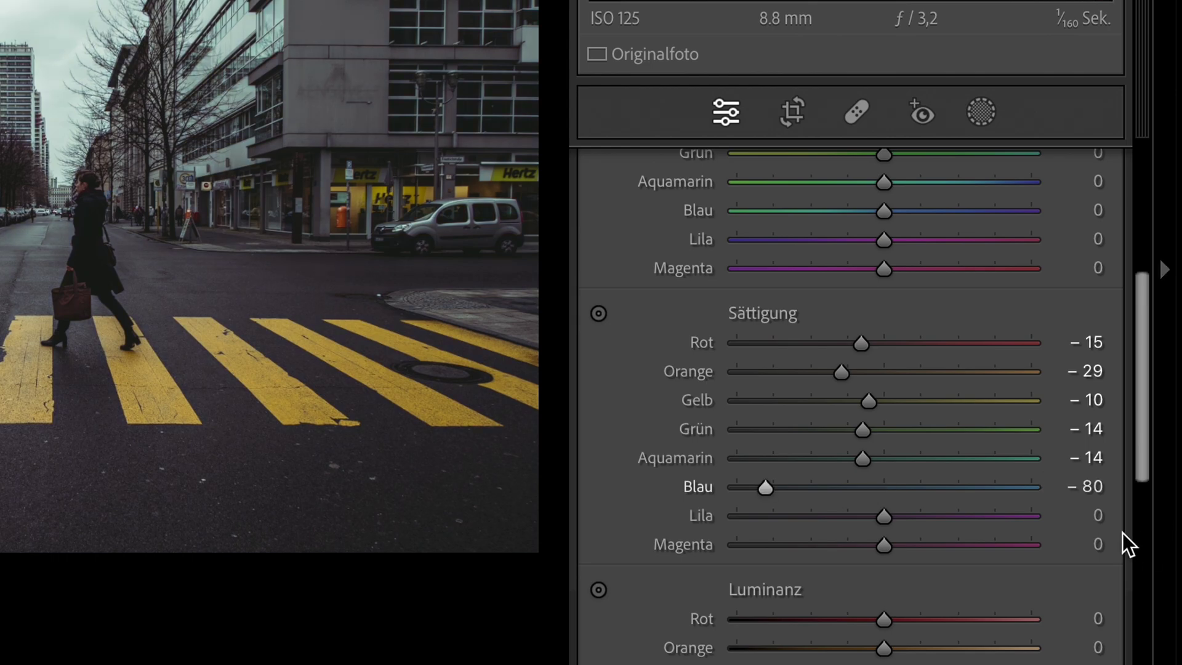
Set the HSL saturation of Lila to -14 and of Magenta to -14
left_click(1082, 517)
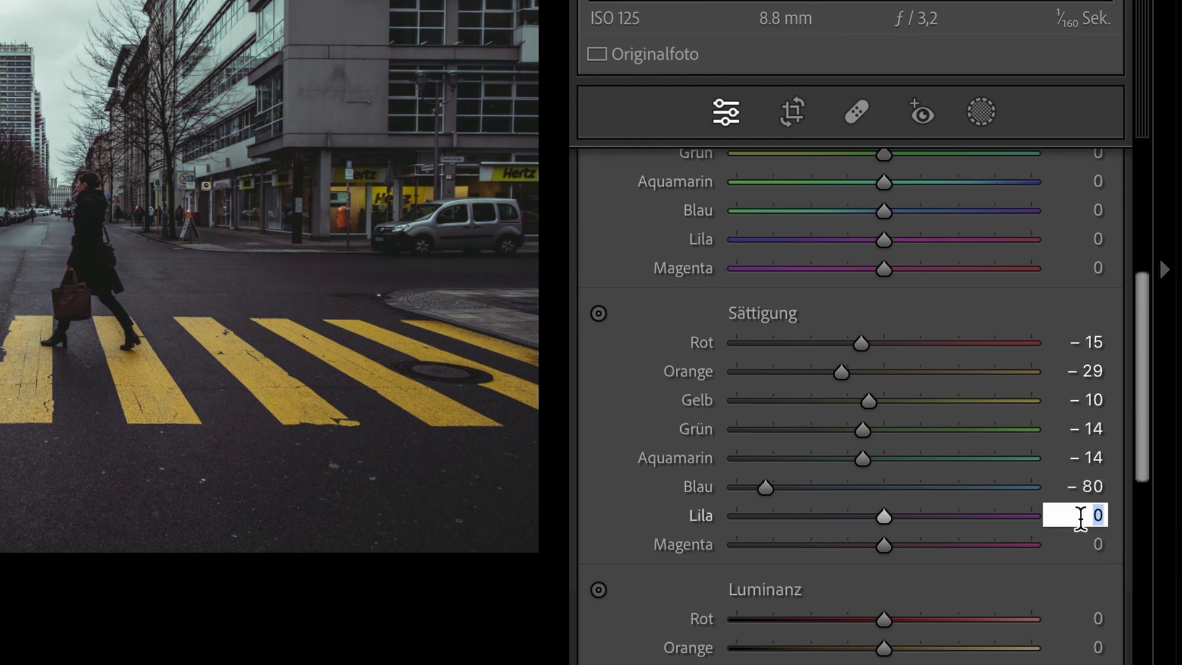
type("-14")
key("Return")
left_click(1112, 543)
type("-14")
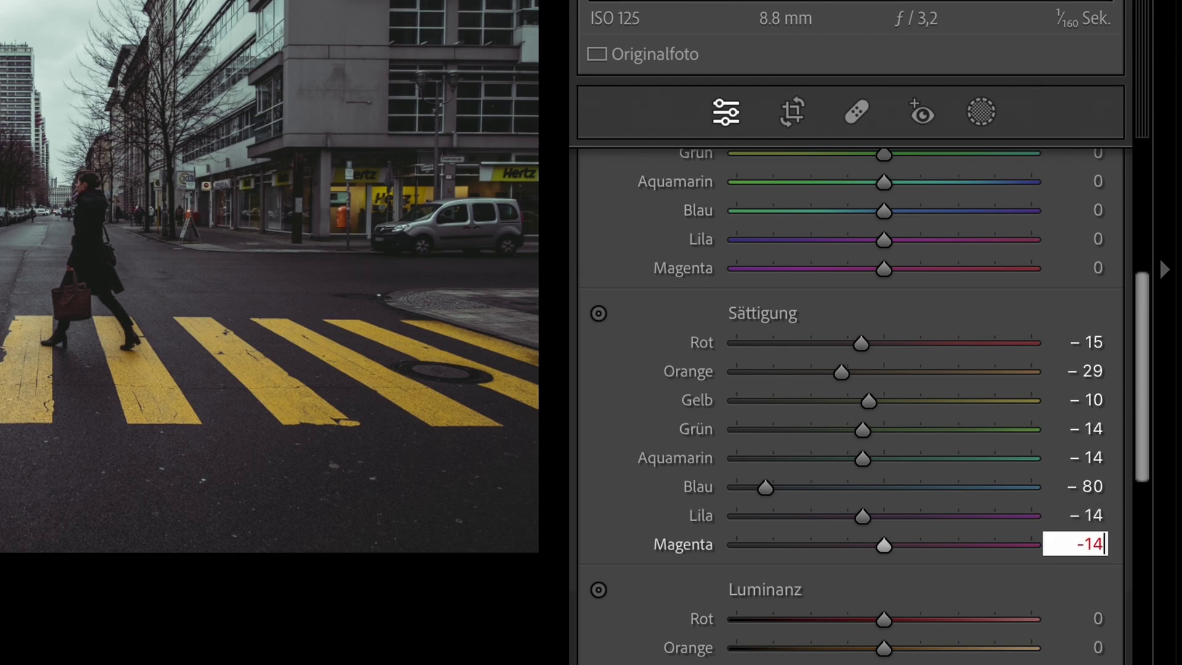
key("Return")
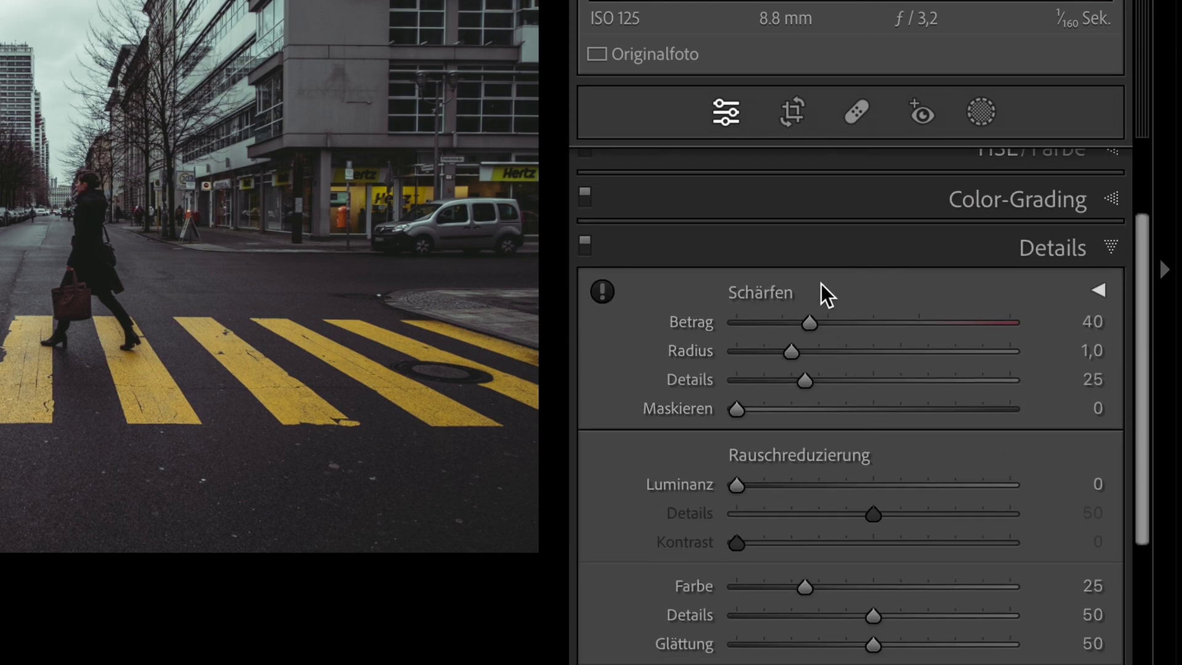
Set the sharpening Betrag to 70 and the colour noise reduction (Farbe) to 0 in the Details settings
left_click_drag(814, 320, 868, 316)
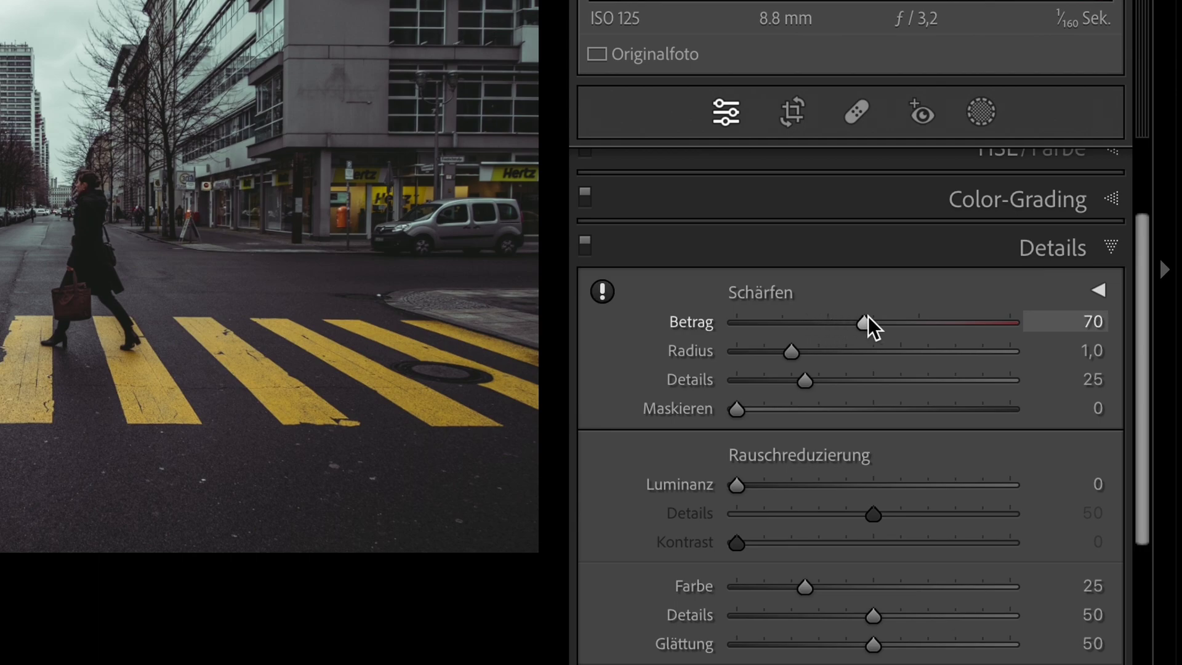
scroll(983, 429, "down", 3)
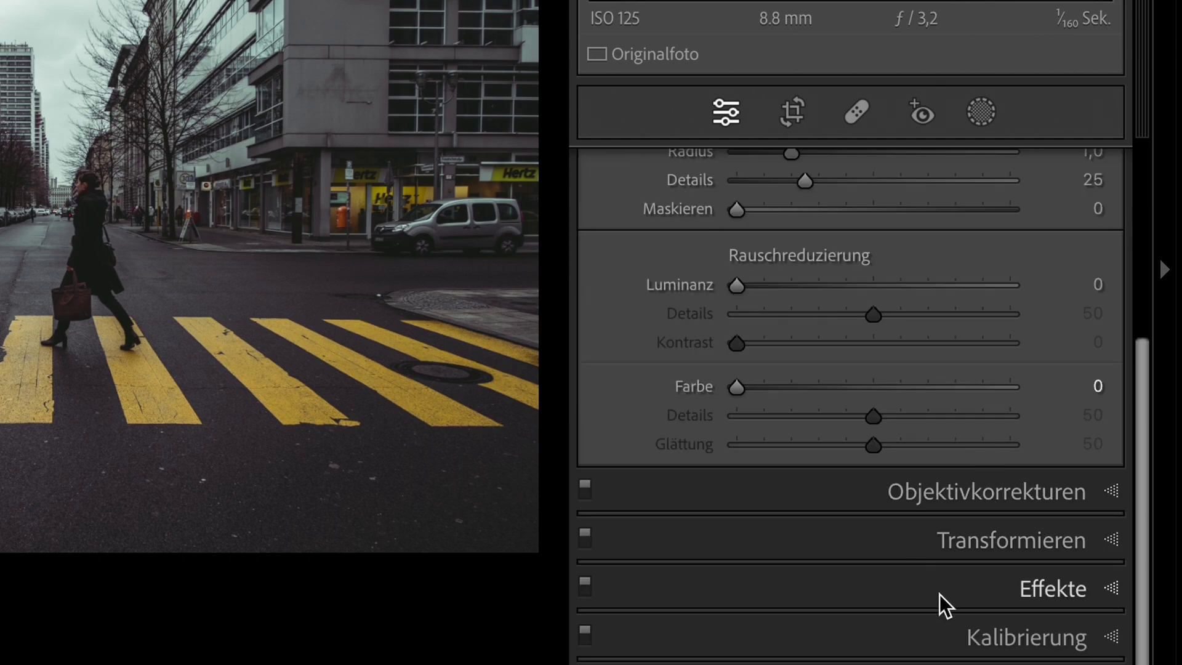
Set the Kalibrierung hue (Farbton) to +44 for both Primärwerte Rot and Primärwerte Grün
left_click(950, 637)
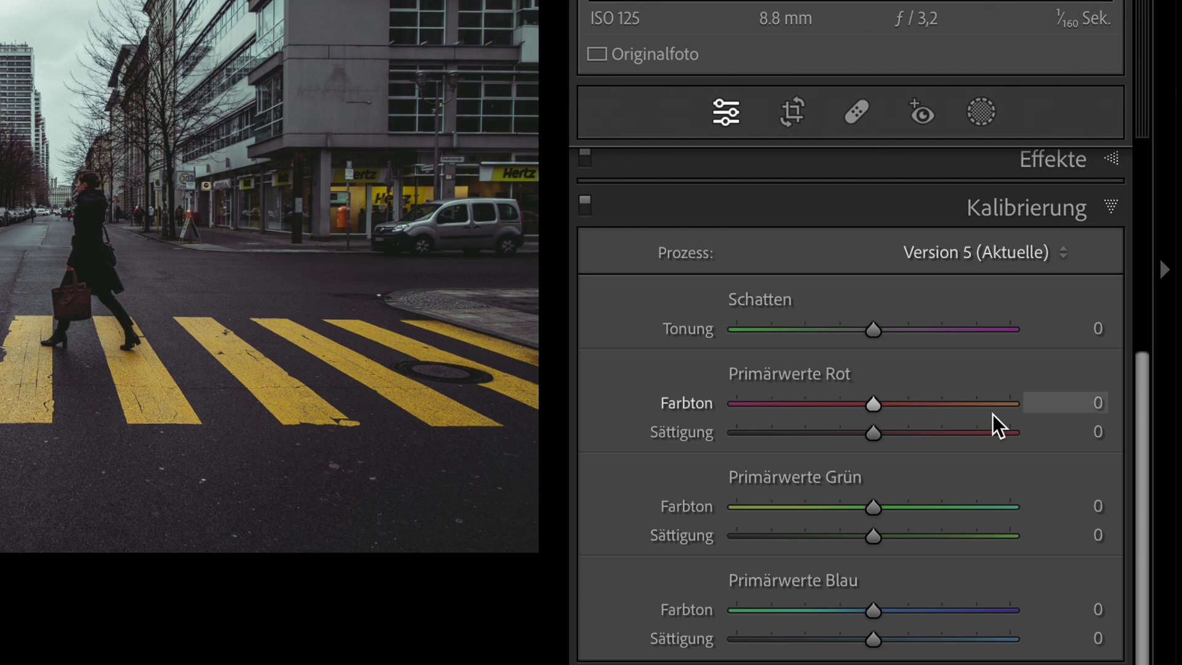
left_click(1064, 406)
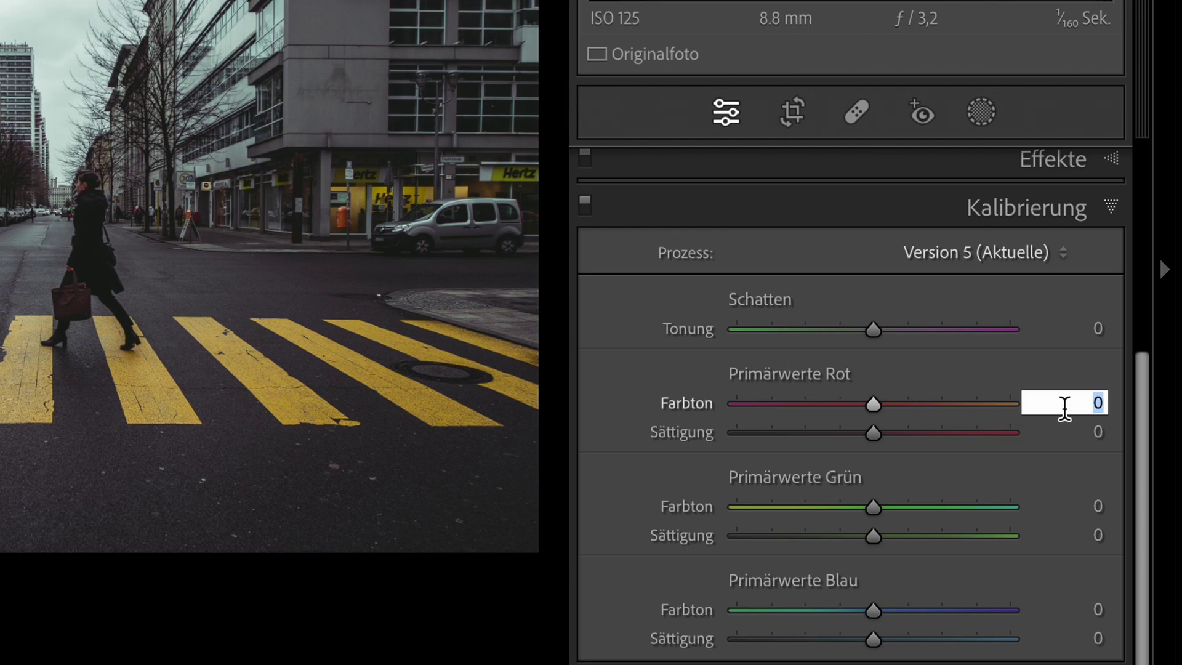
type("+44")
key("Return")
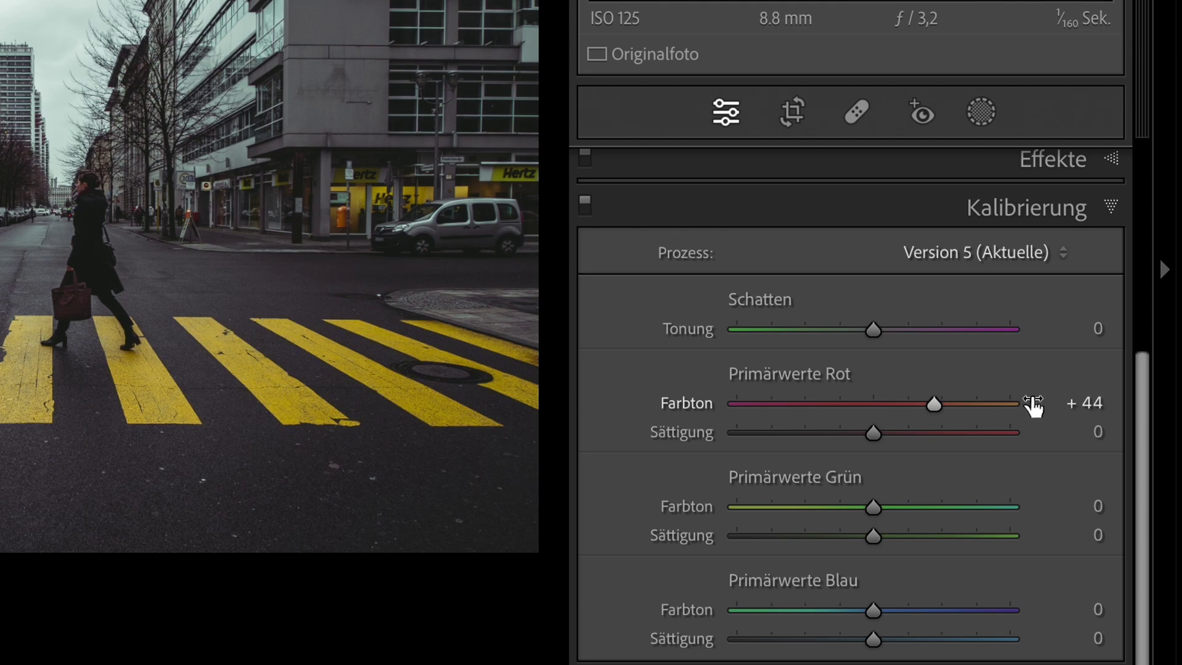
left_click(1088, 510)
type("+44")
key("Return")
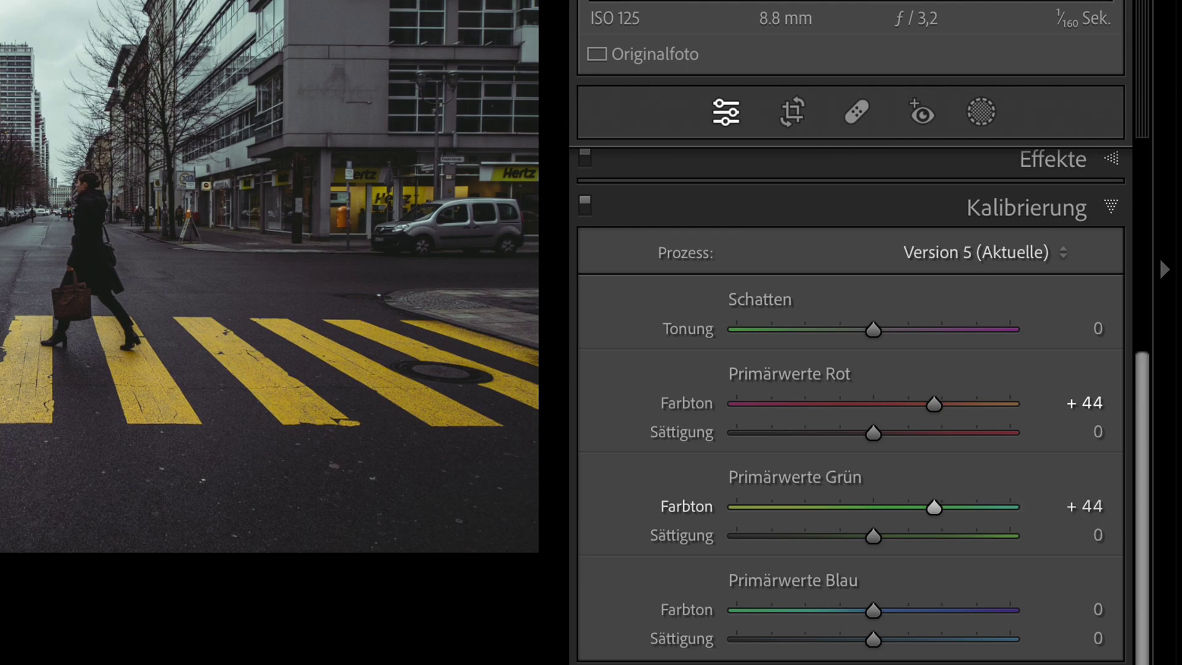
Set the Kalibrierung hue of Primärwerte Blau to -44
left_click(1102, 608)
type("-")
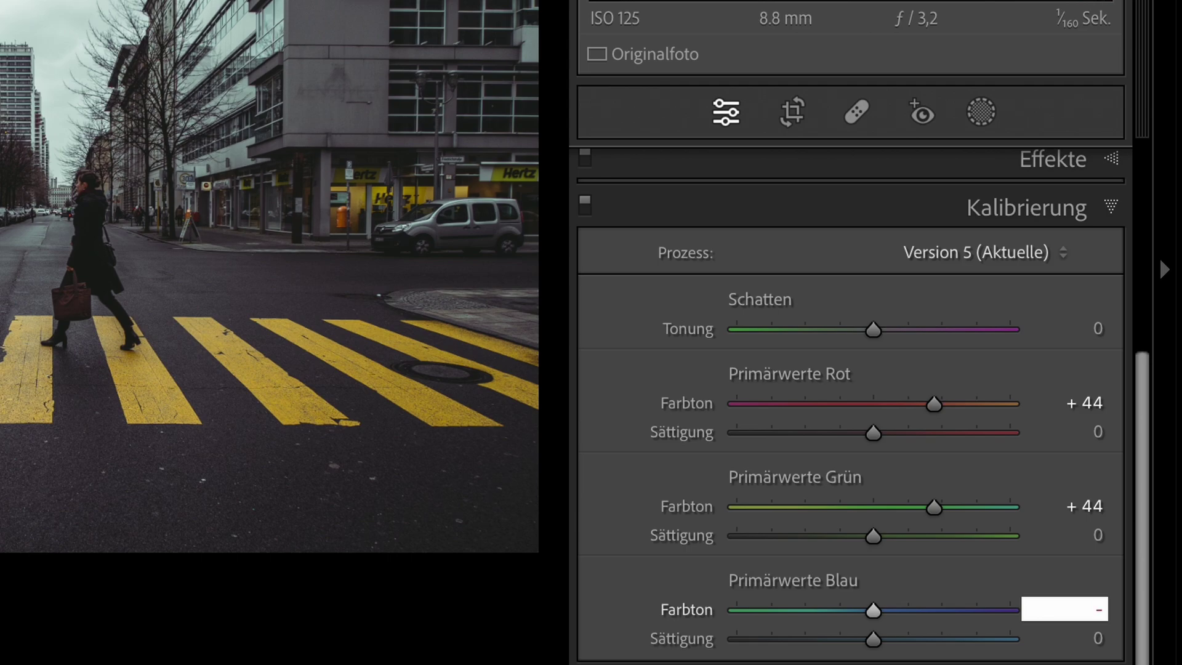
type("44")
key("Return")
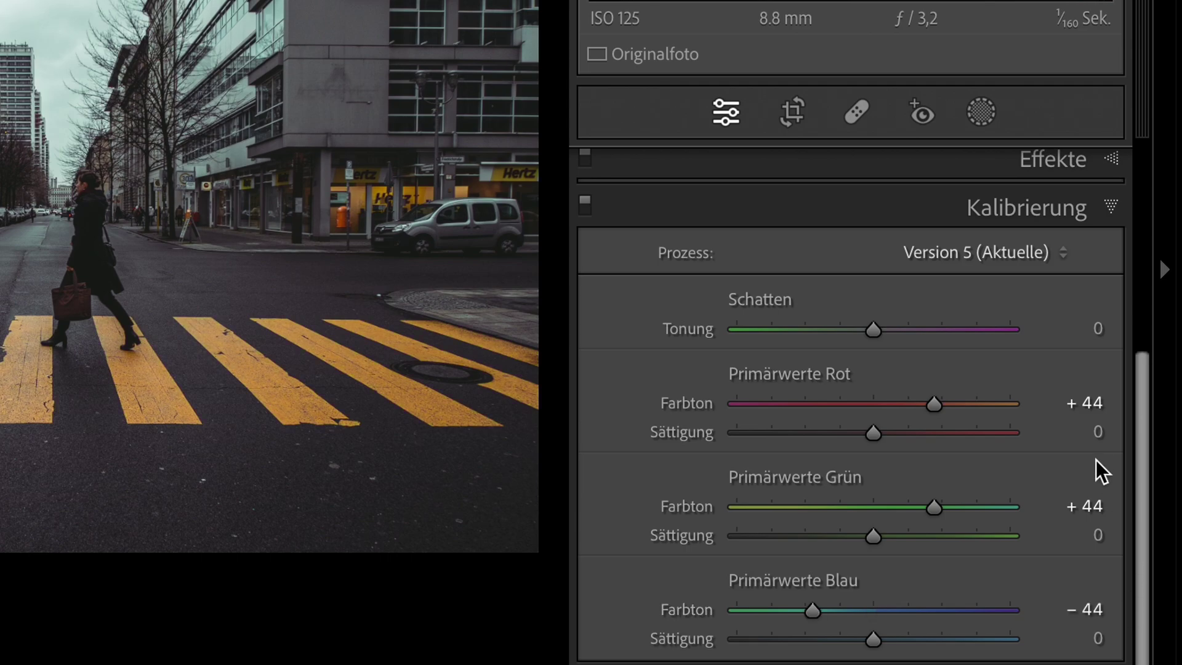
Set the Kalibrierung saturation of Primärwerte Grün to +1 and of Primärwerte Blau to +59
left_click(1095, 433)
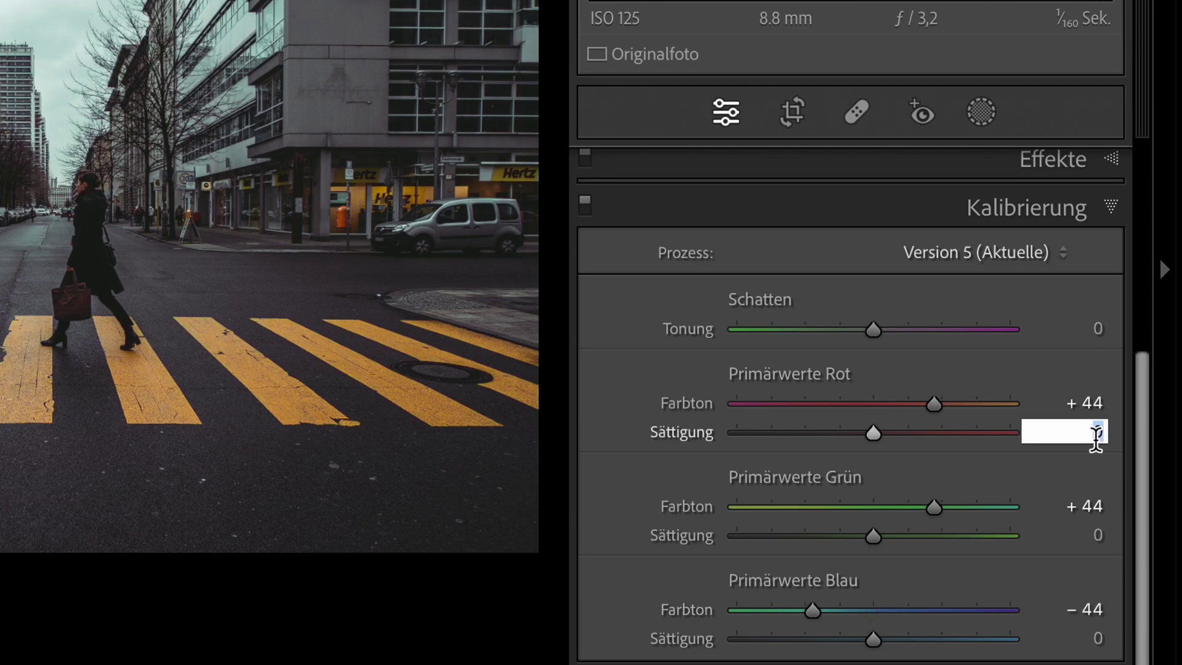
left_click(1093, 544)
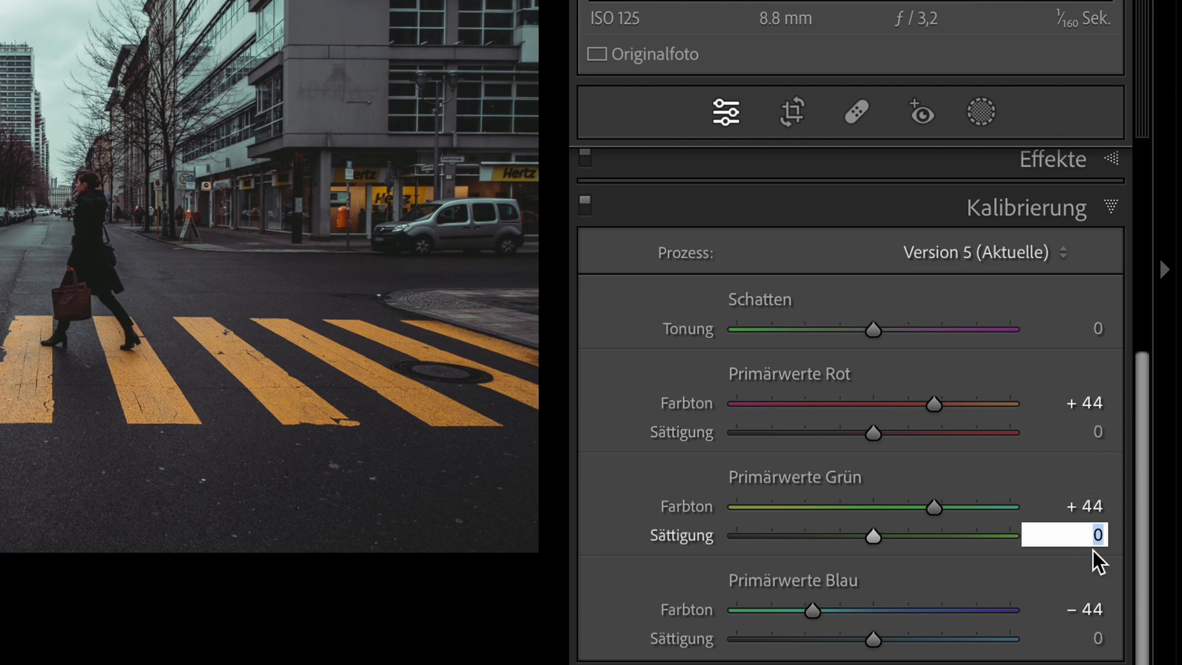
type("1")
key("Return")
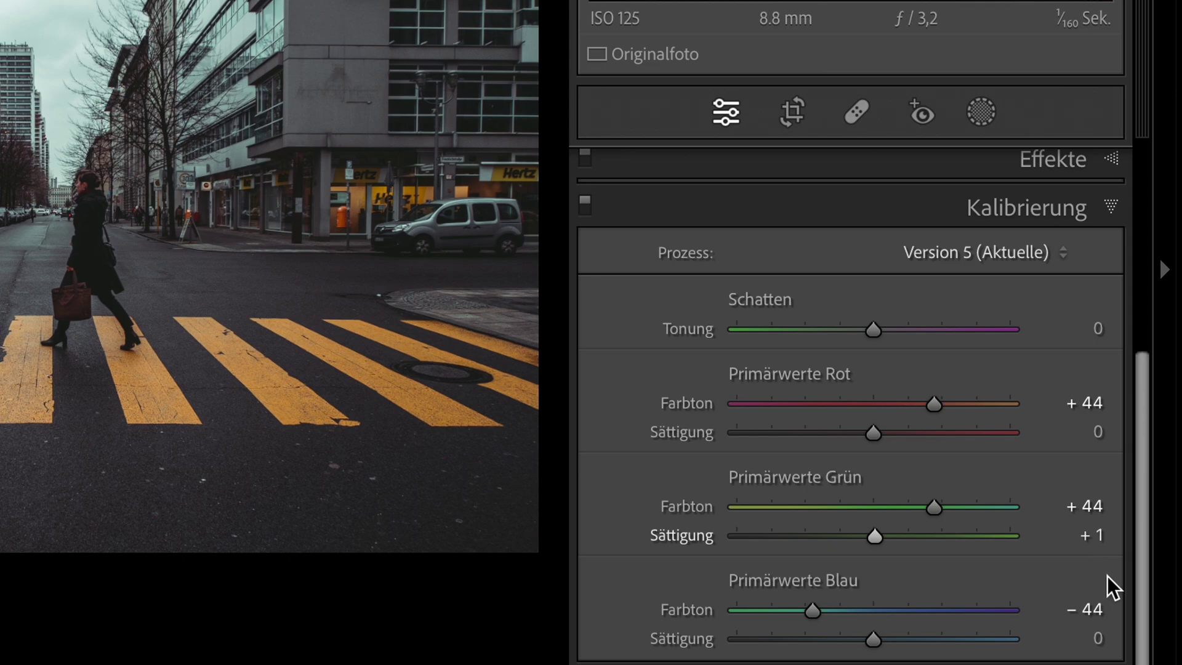
left_click(1103, 644)
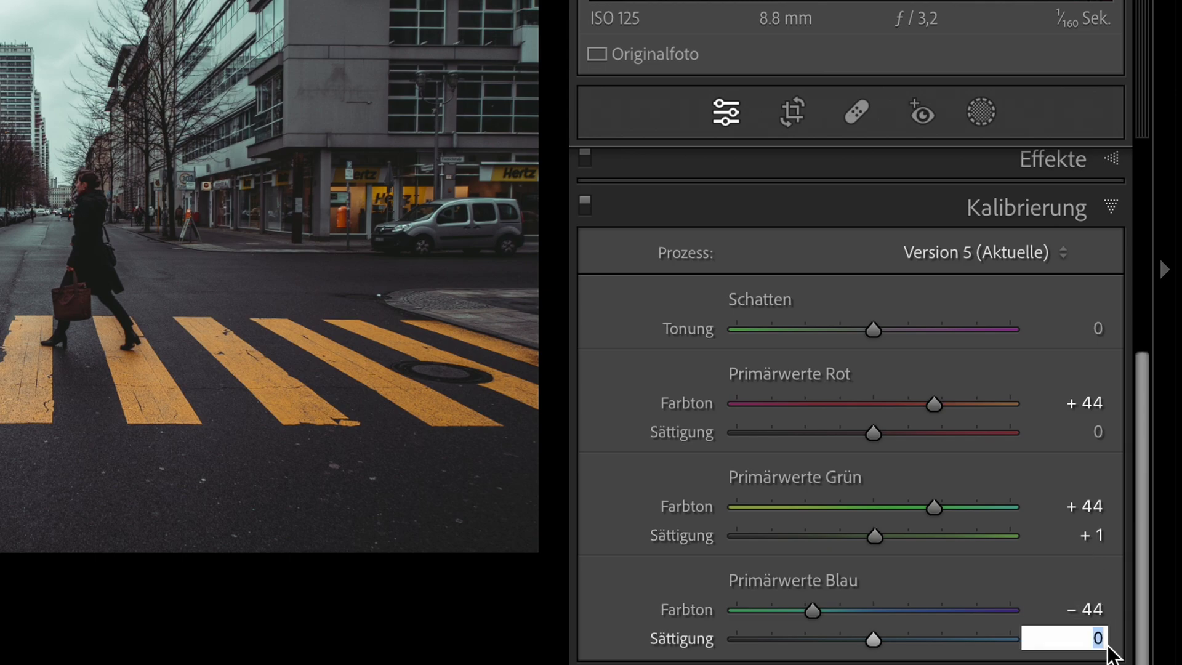
type("+59")
key("Return")
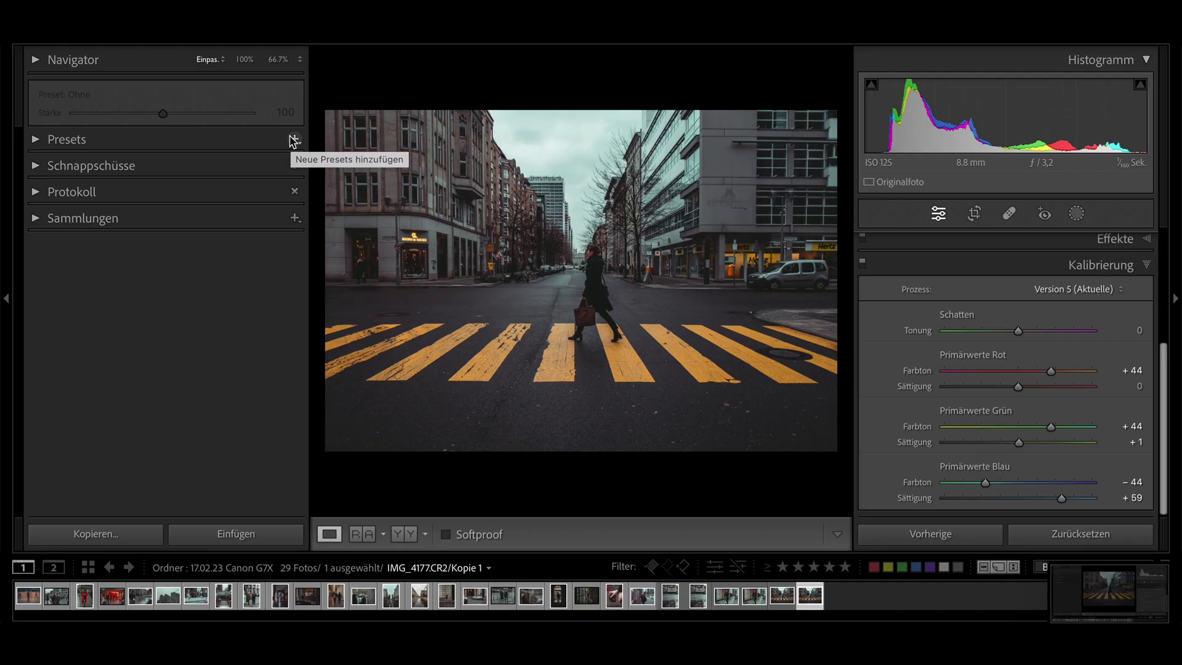
Save the current edits as a new develop preset named "Banger Preset" in the group 0001 Favorites
left_click(295, 139)
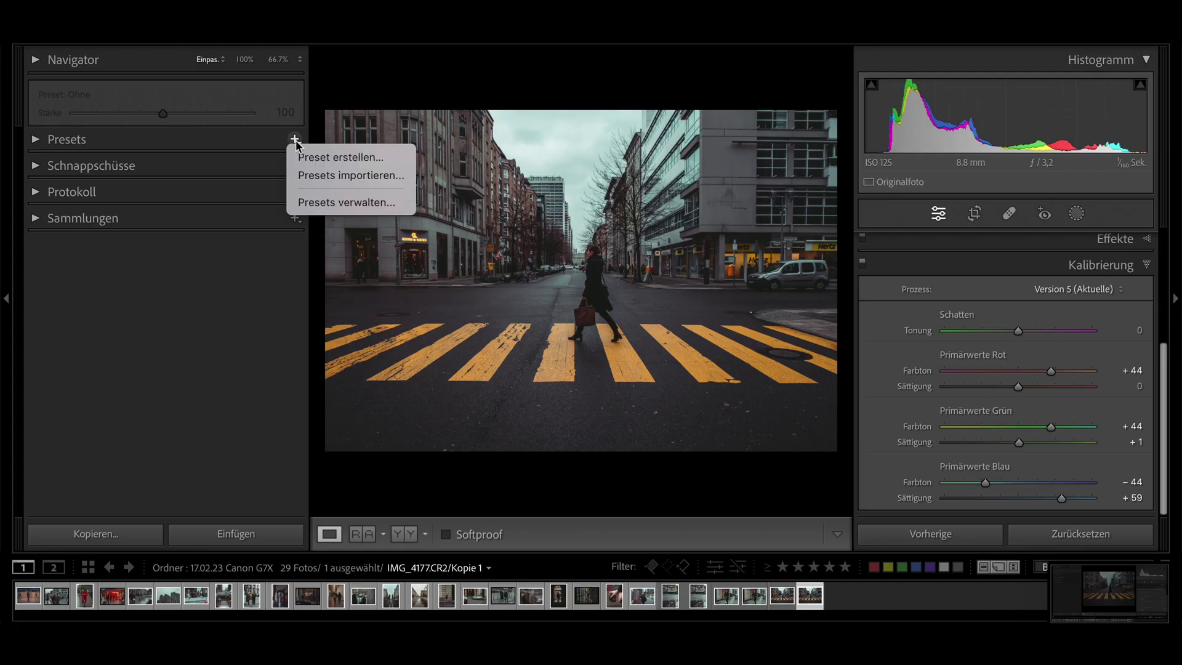
left_click(299, 154)
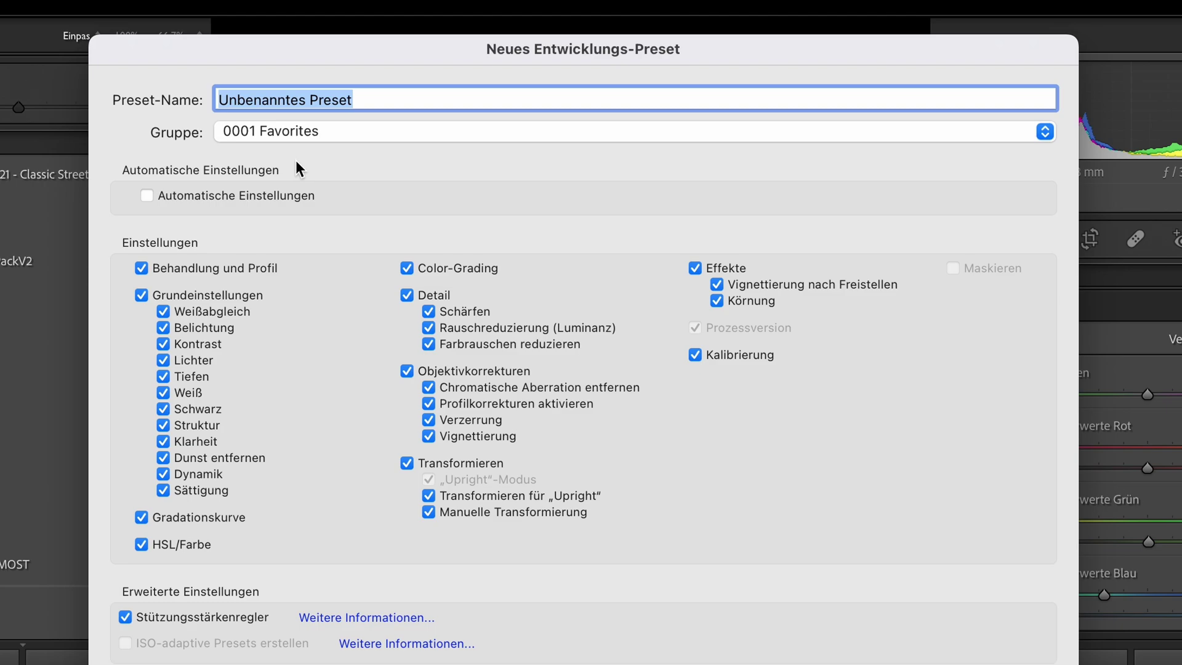
type("Banger ")
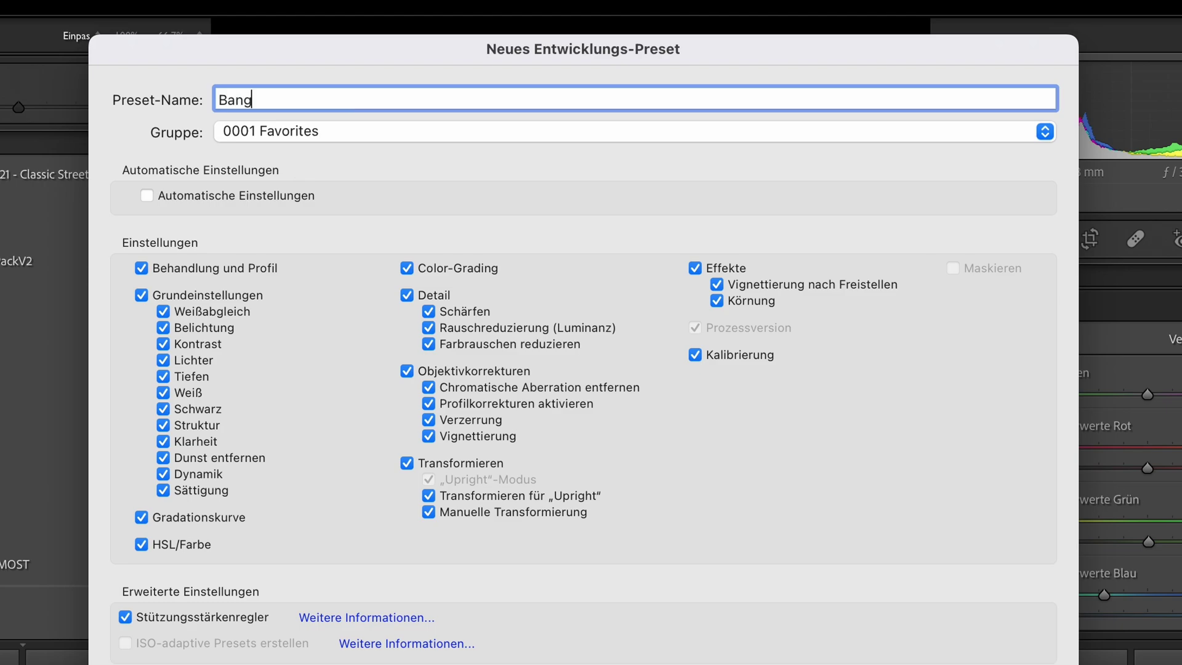
type("Preset")
key("Return")
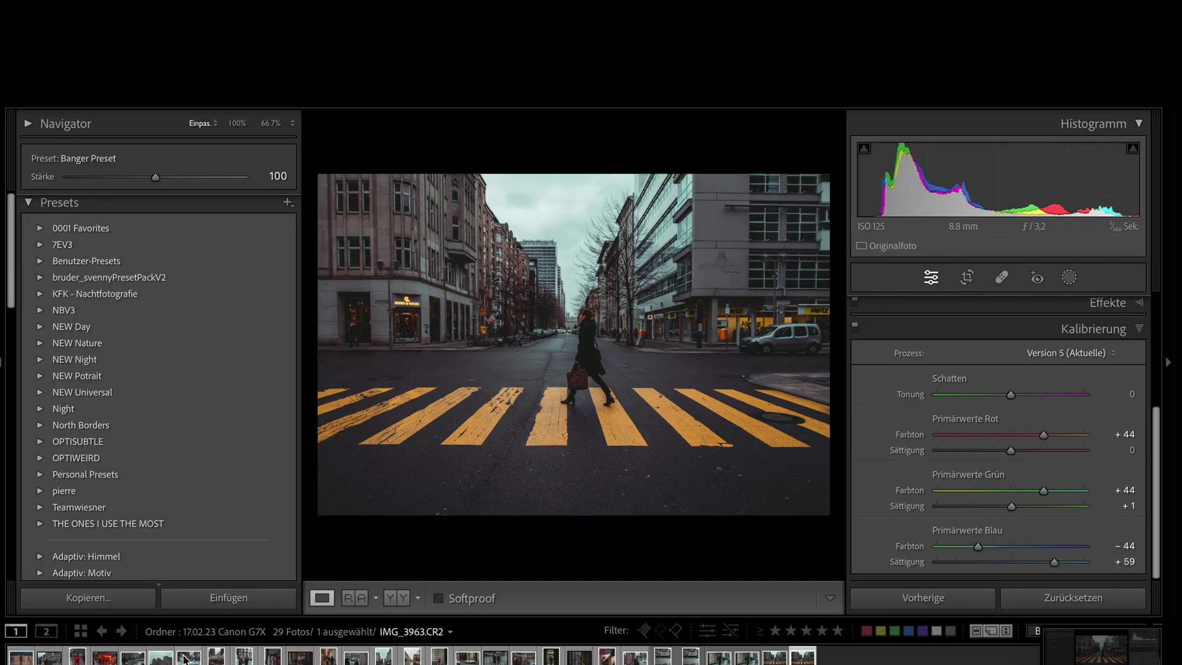
Switch to the photo IMG_3963.CR2 and reset all of its develop settings
left_click(187, 656)
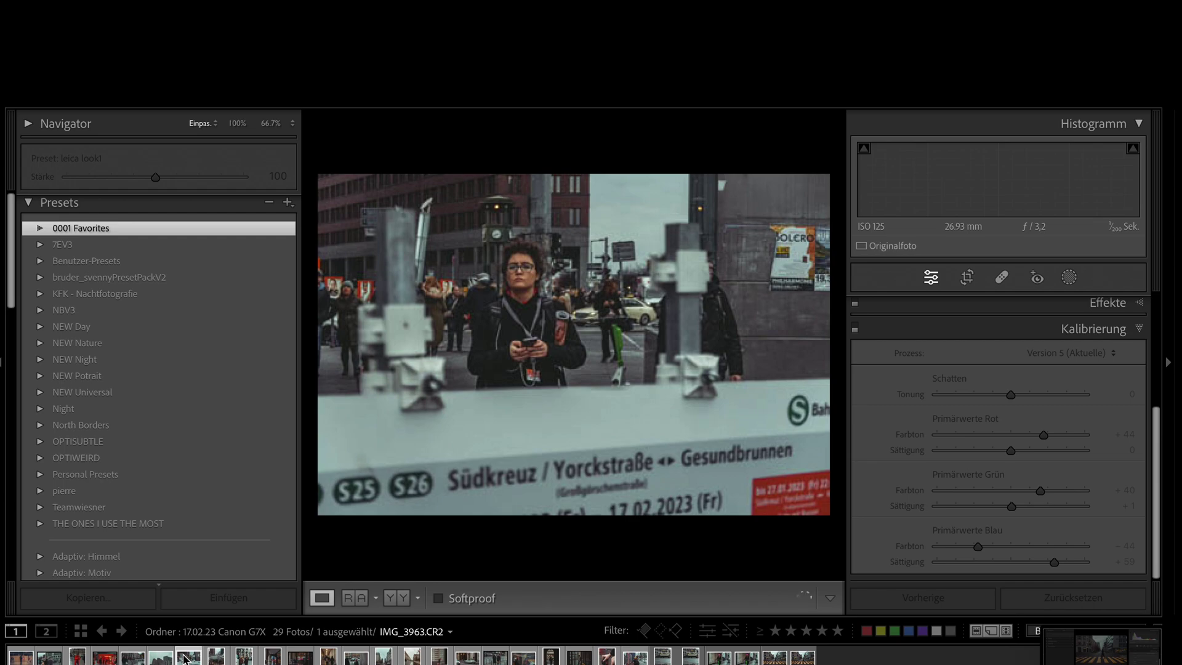
left_click(1108, 606)
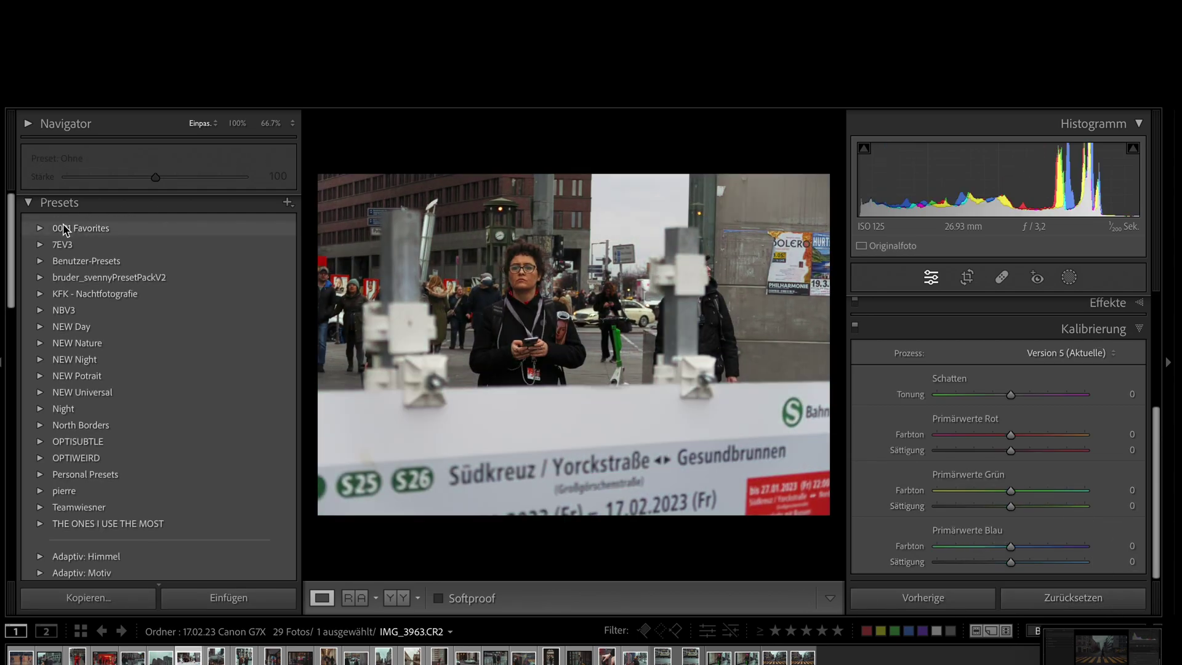
Apply the "Banger Preset" from the 0001 Favorites group to the photo IMG_3963.CR2
left_click(40, 227)
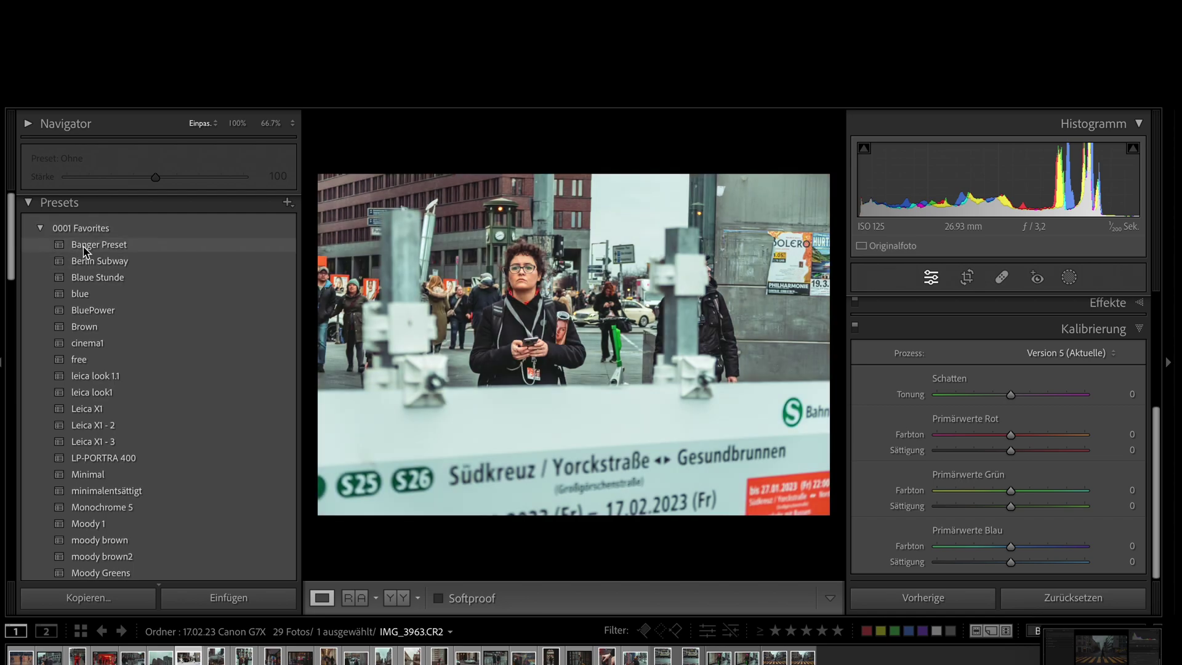
left_click(85, 247)
Adjust the photo's basic tone values: set Lichter to -100, Schwarz to -28 and Belichtung to +0,10
scroll(1037, 346, "up", 3)
scroll(1037, 341, "up", 2)
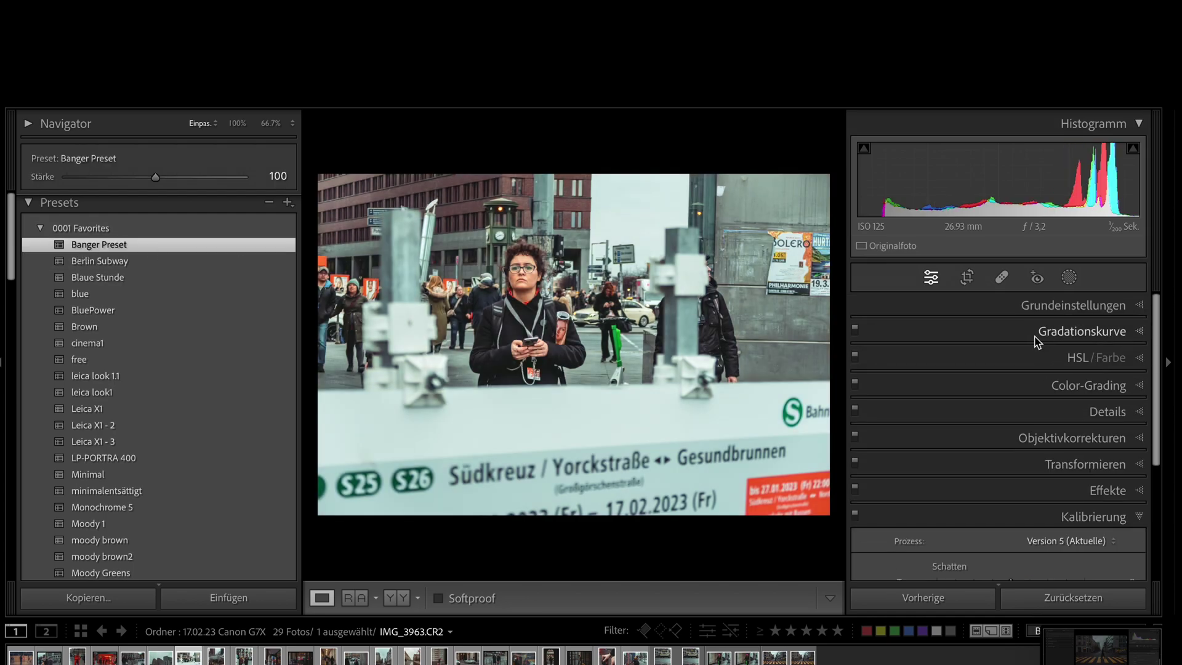
left_click(1025, 307)
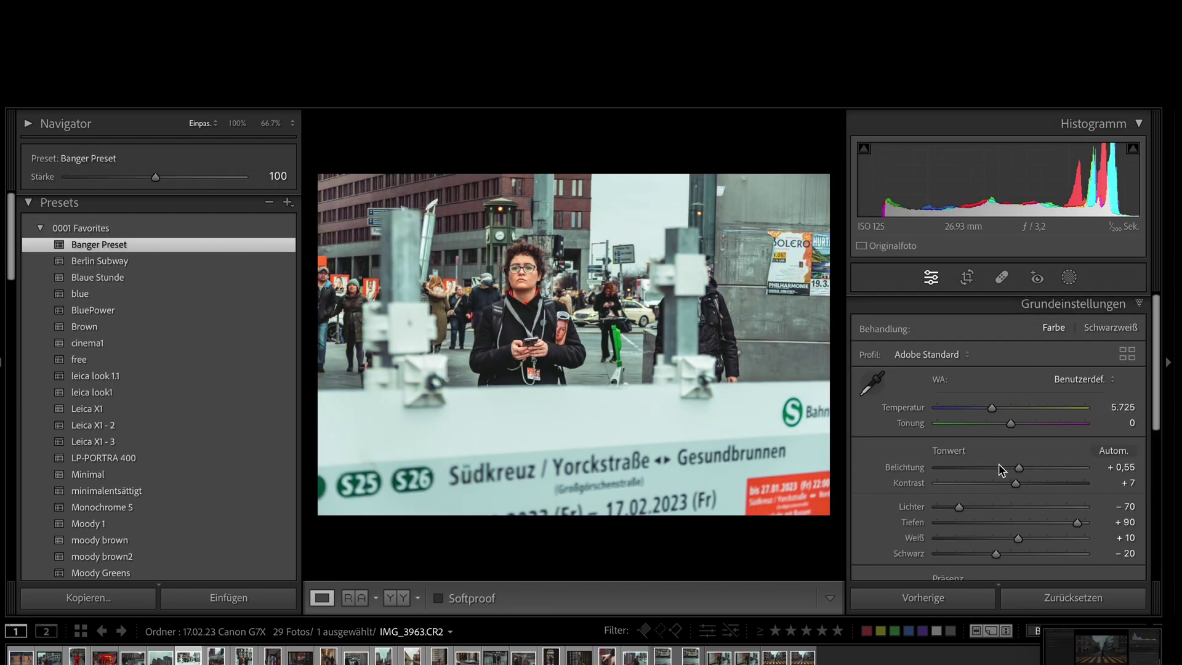
left_click_drag(958, 509, 922, 507)
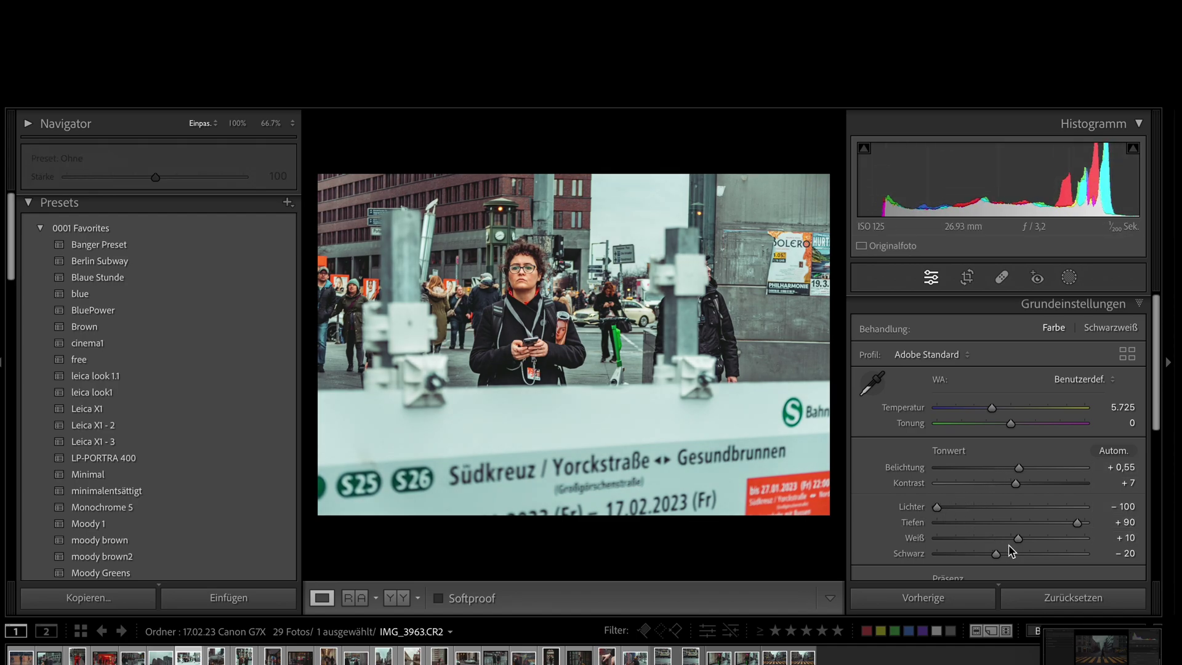
left_click_drag(997, 555, 990, 554)
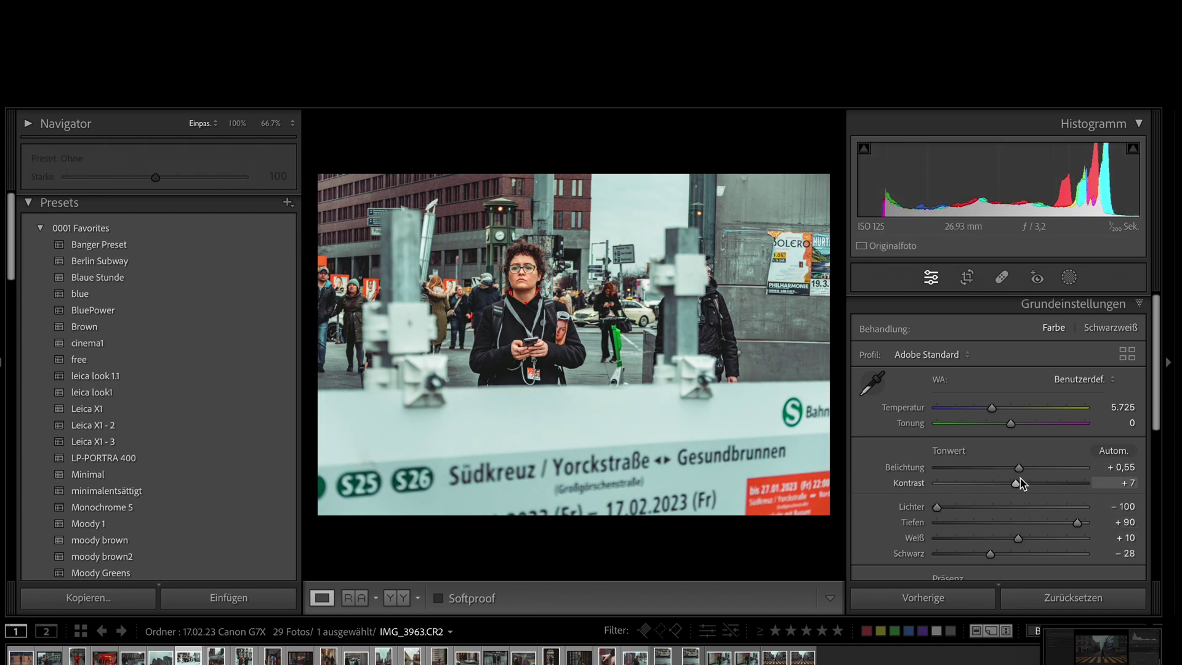
left_click_drag(1019, 467, 1012, 468)
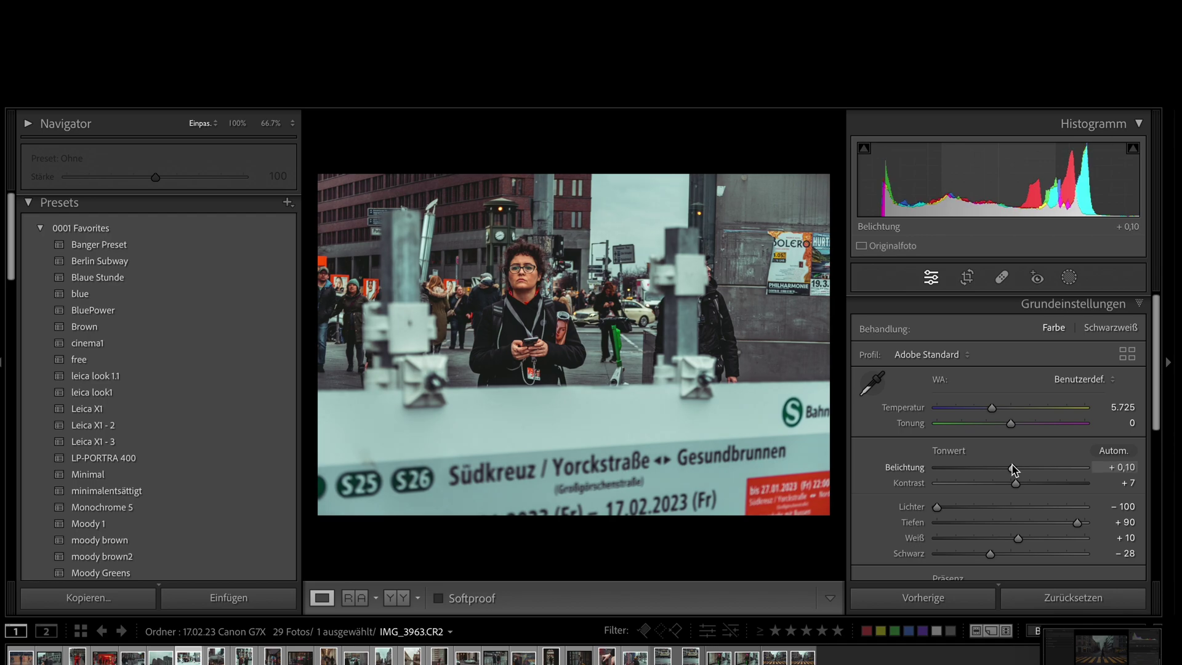